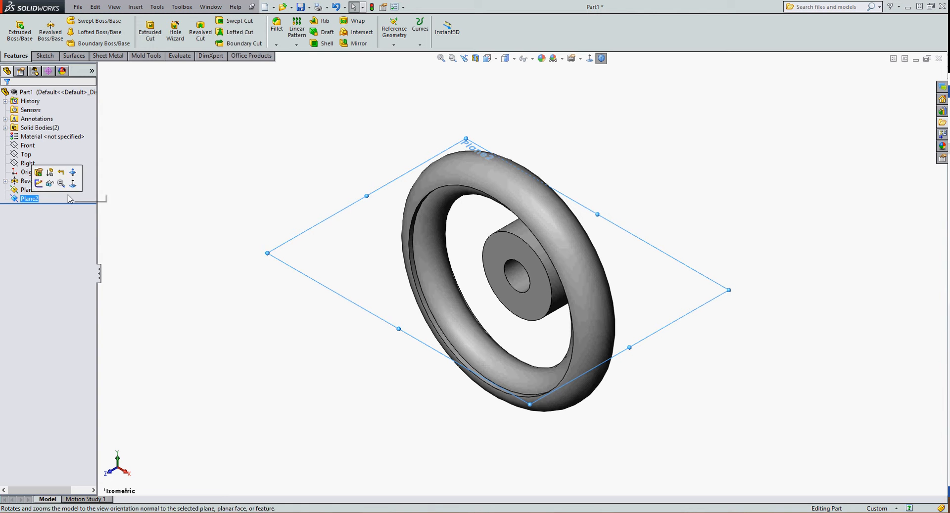
Step: Orient the view normal to Plane1 and start a new sketch on that plane
{"action": "right_click", "coordinate": [25, 192]}
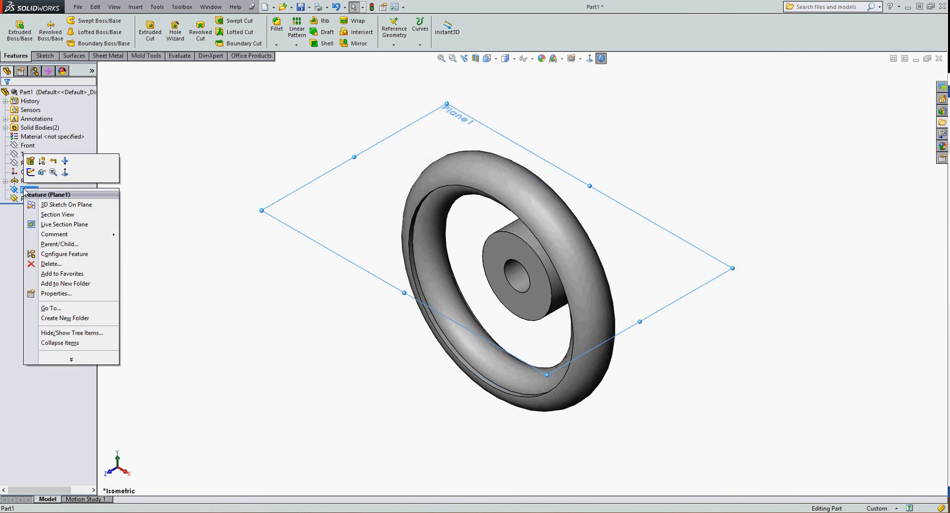
{"action": "left_click", "coordinate": [64, 172]}
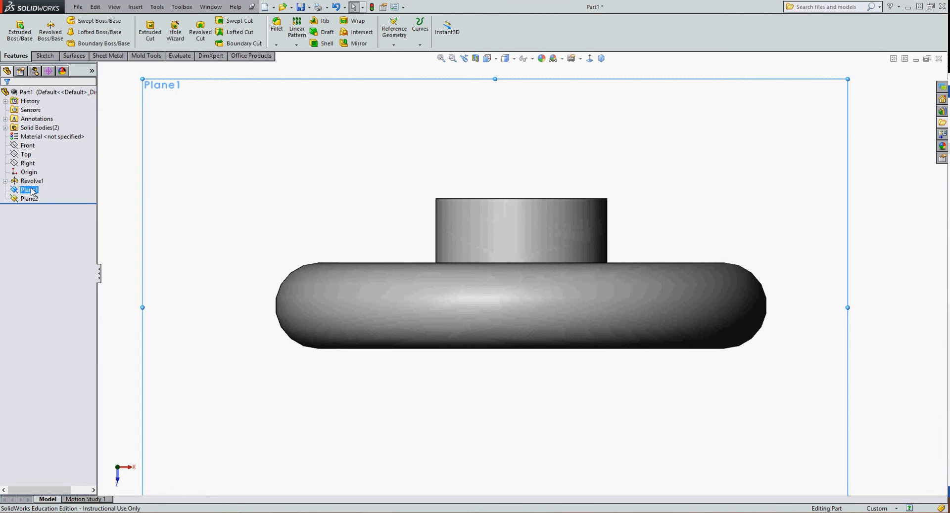
{"action": "right_click", "coordinate": [32, 192]}
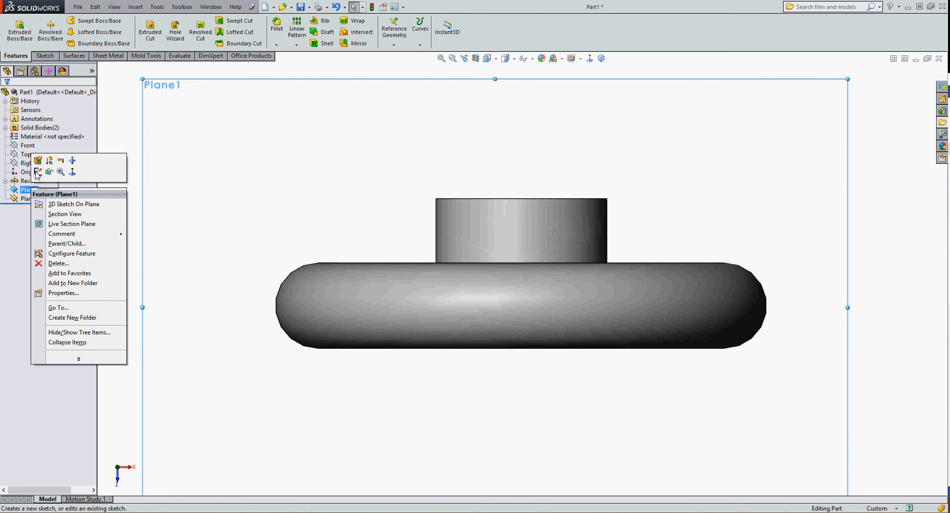
{"action": "left_click", "coordinate": [38, 173]}
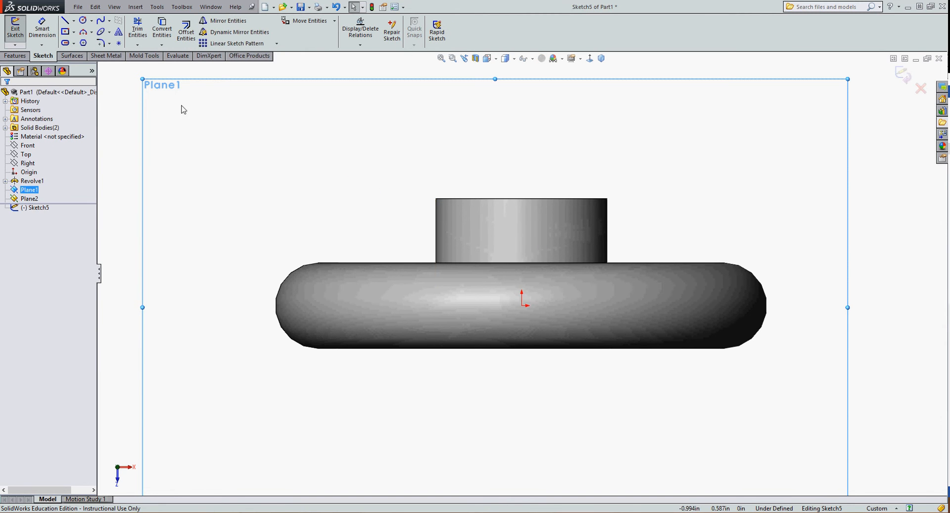
Step: Draw a horizontal construction centerline about 0.498 in long across the hub, from one side edge to the other
{"action": "left_click", "coordinate": [70, 21]}
{"action": "left_click", "coordinate": [73, 22]}
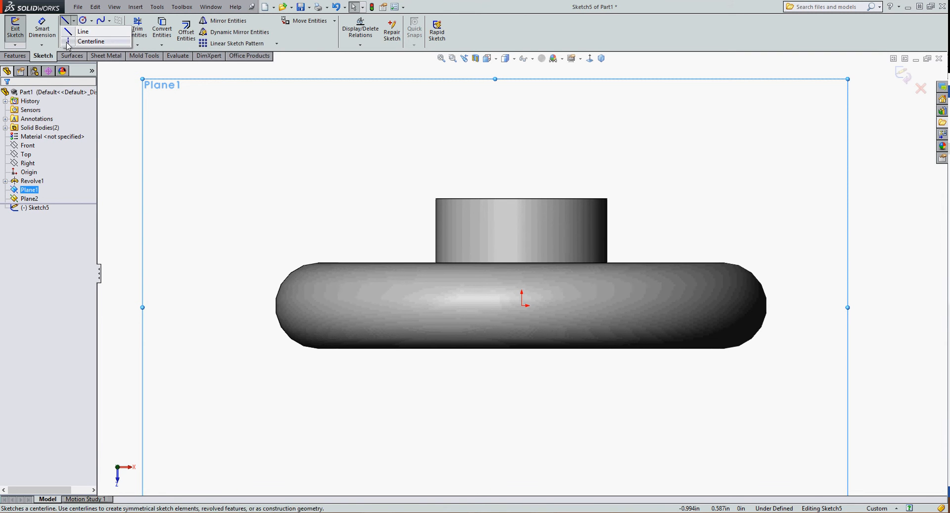
{"action": "left_click", "coordinate": [89, 41]}
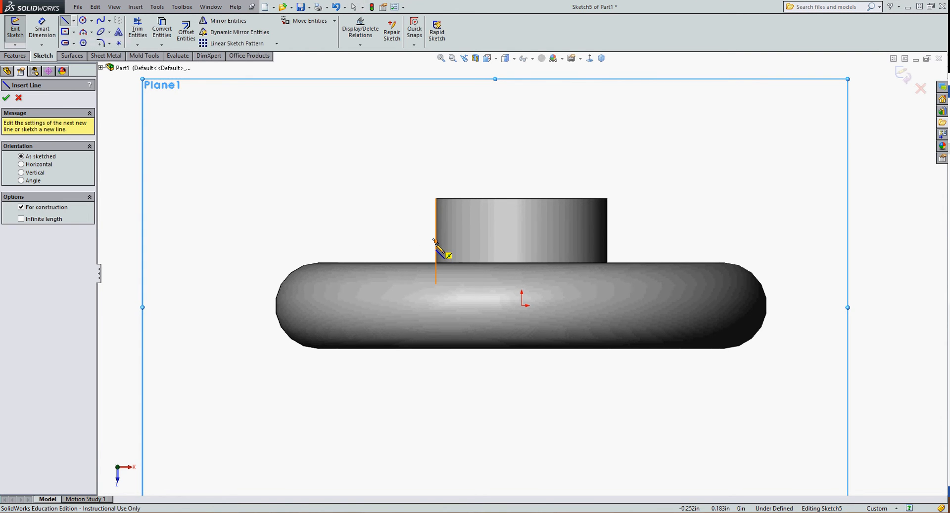
{"action": "left_click", "coordinate": [435, 242]}
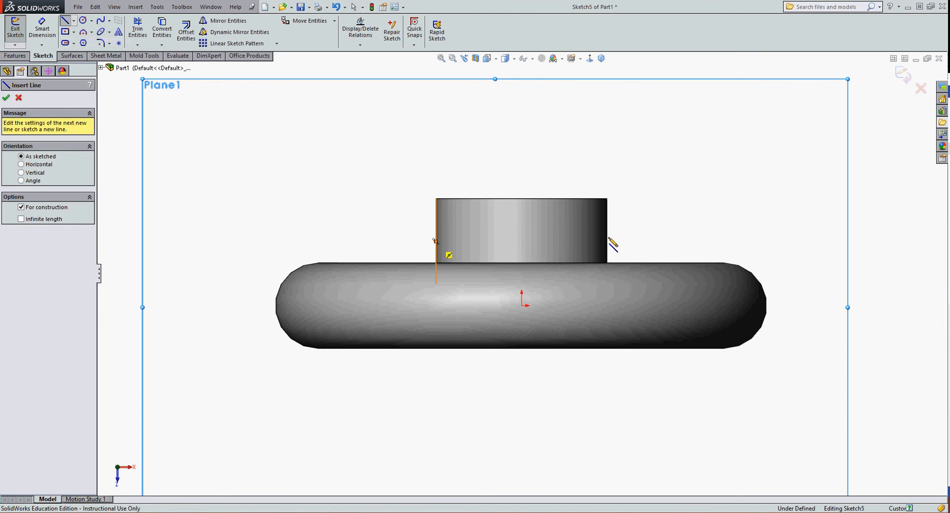
{"action": "left_click", "coordinate": [608, 240]}
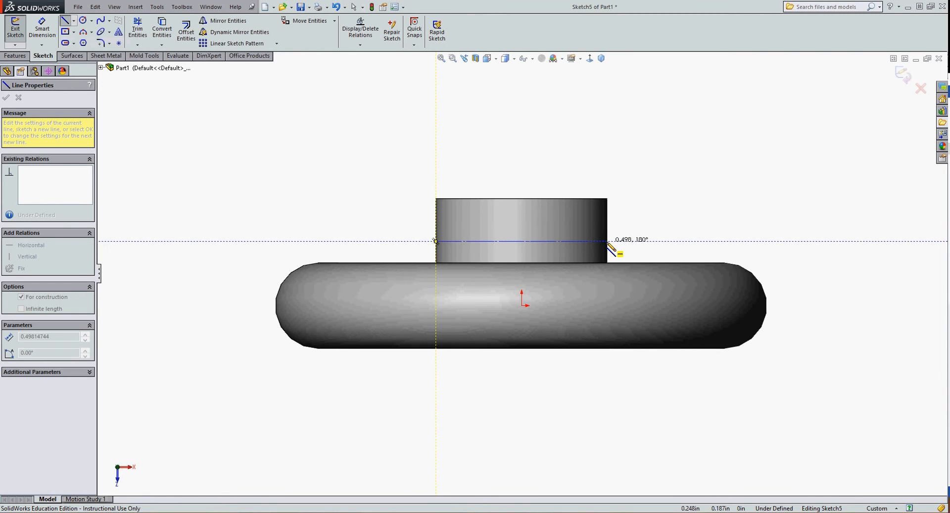
{"action": "left_click", "coordinate": [607, 241]}
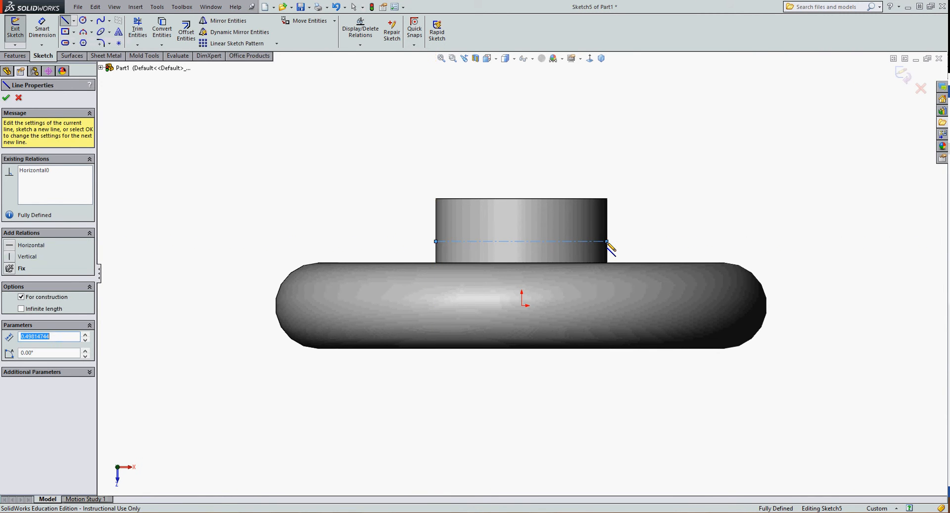
{"action": "key", "text": "Escape"}
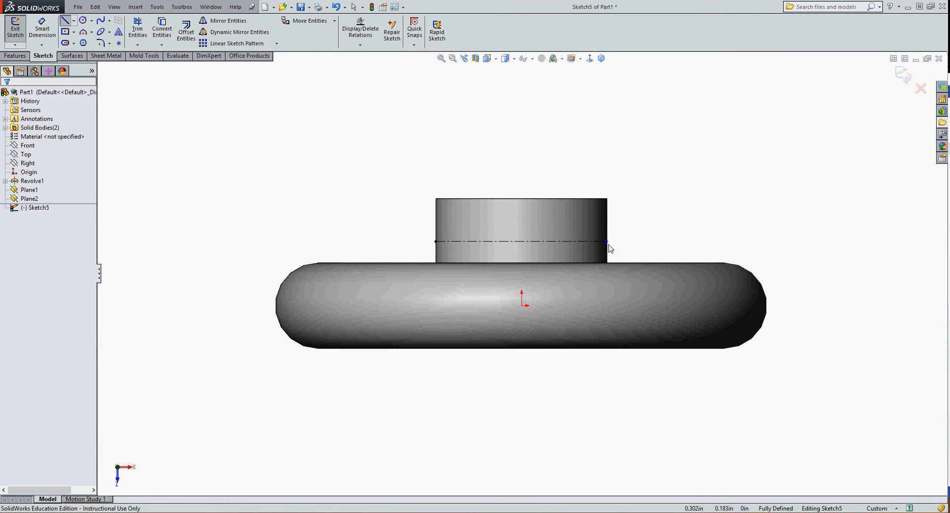
Step: Attach the centerline's loose endpoint to the hub's side edge
{"action": "scroll", "coordinate": [608, 246], "scroll_direction": "down", "scroll_amount": 3}
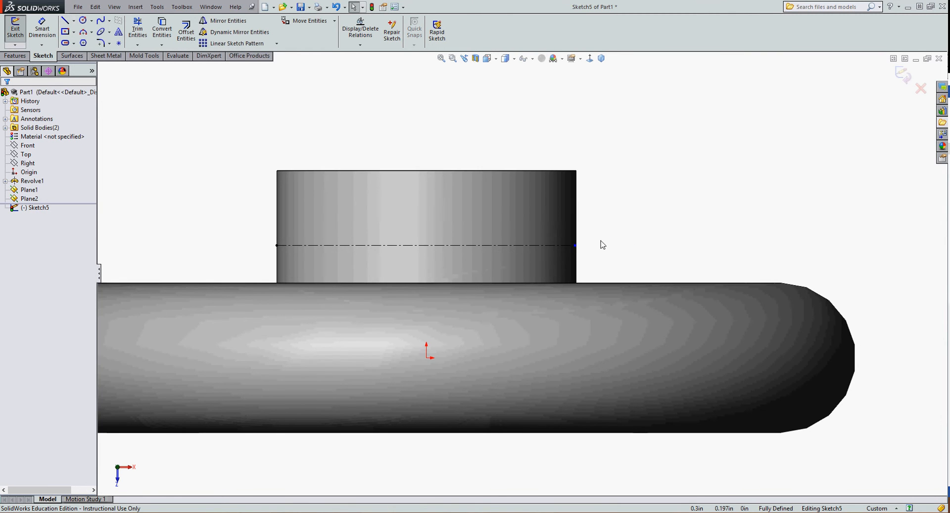
{"action": "mouse_move", "coordinate": [576, 247]}
{"action": "left_mouse_down"}
{"action": "mouse_move", "coordinate": [607, 254]}
{"action": "mouse_move", "coordinate": [576, 247]}
{"action": "left_mouse_up"}
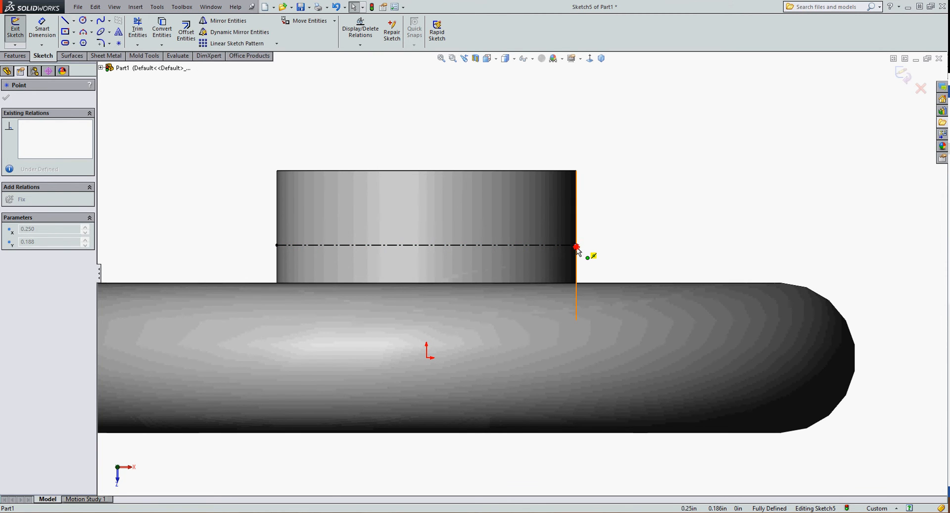
{"action": "left_click", "coordinate": [610, 250]}
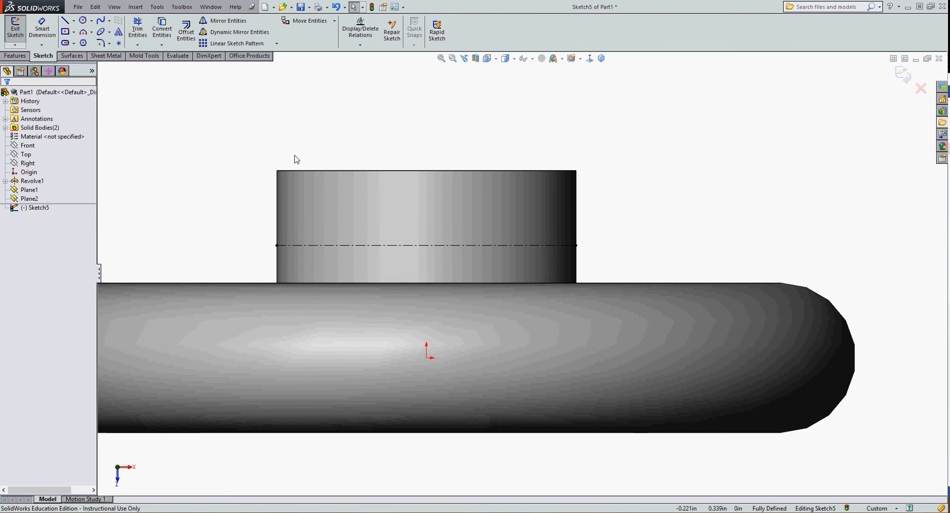
Step: Draw a center rectangle about 0.119 by 0.073 in, centered on the midpoint of the centerline
{"action": "left_click", "coordinate": [65, 32]}
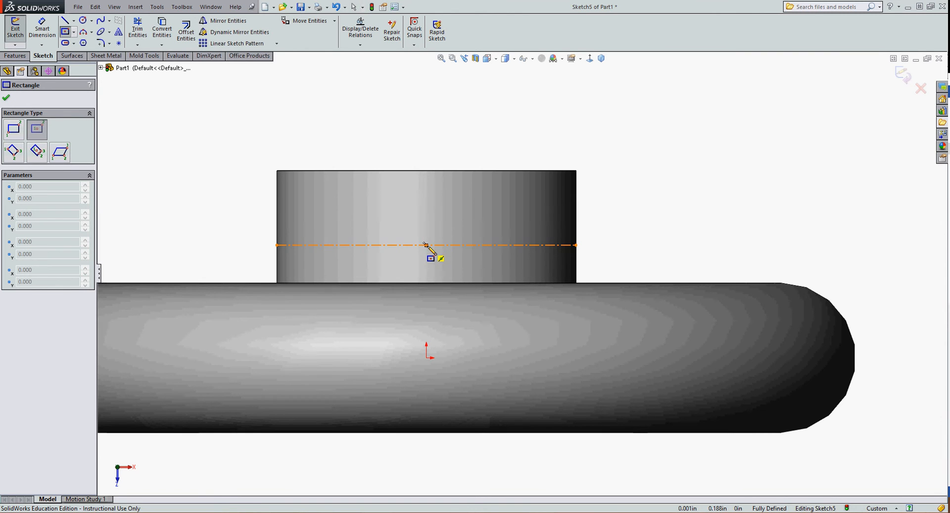
{"action": "left_click", "coordinate": [426, 246]}
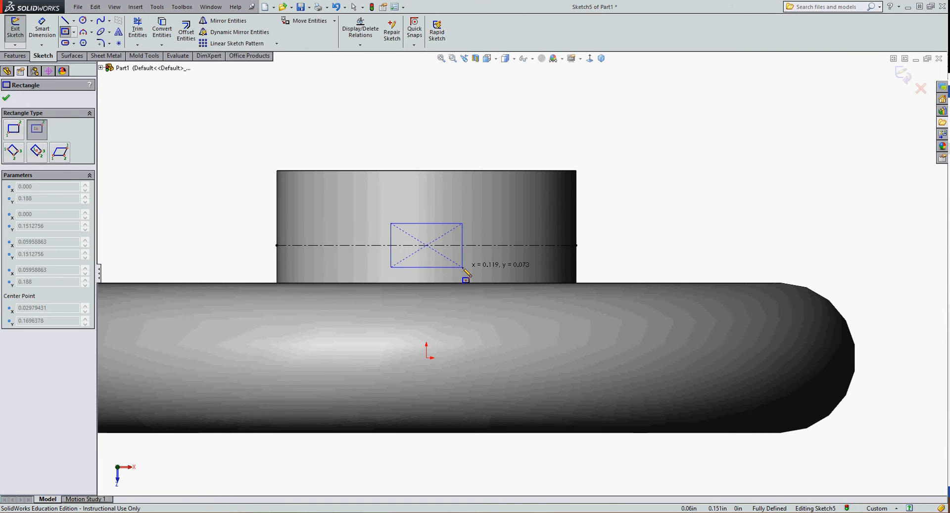
{"action": "left_click", "coordinate": [462, 268]}
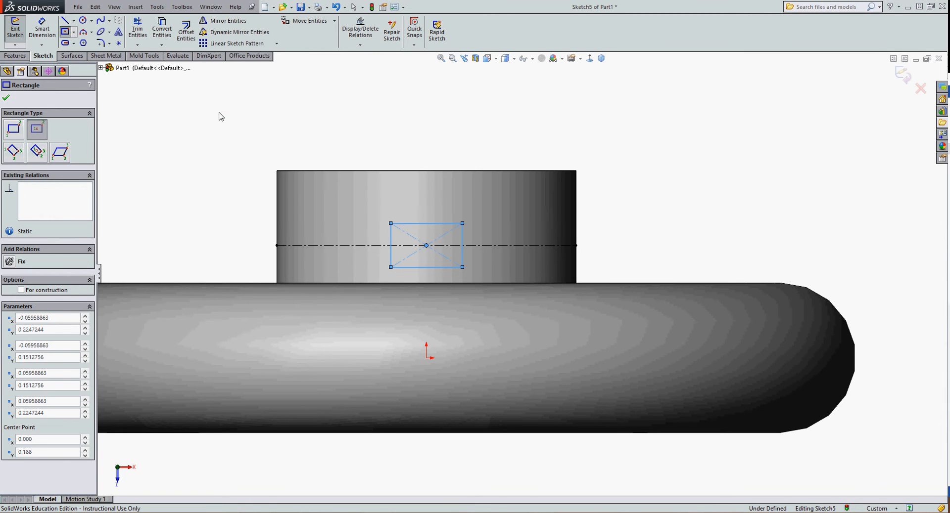
{"action": "left_click", "coordinate": [6, 98]}
Step: Dimension the rectangle's width and set it to 0.1875 in
{"action": "left_click", "coordinate": [43, 29]}
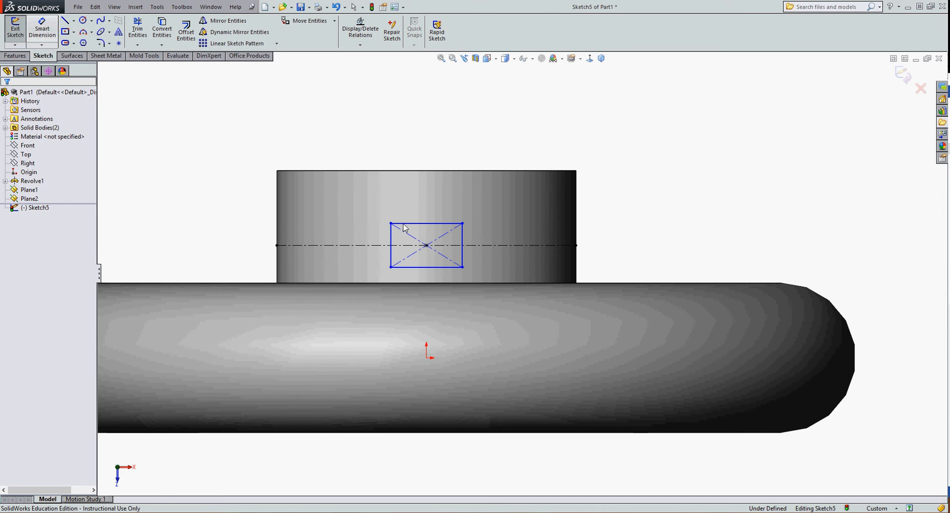
{"action": "key", "text": "Escape"}
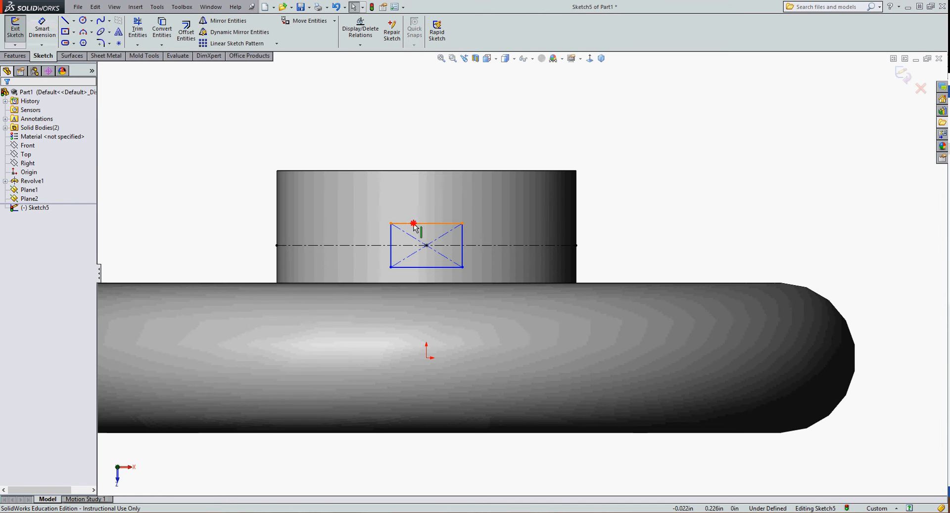
{"action": "left_click", "coordinate": [419, 224]}
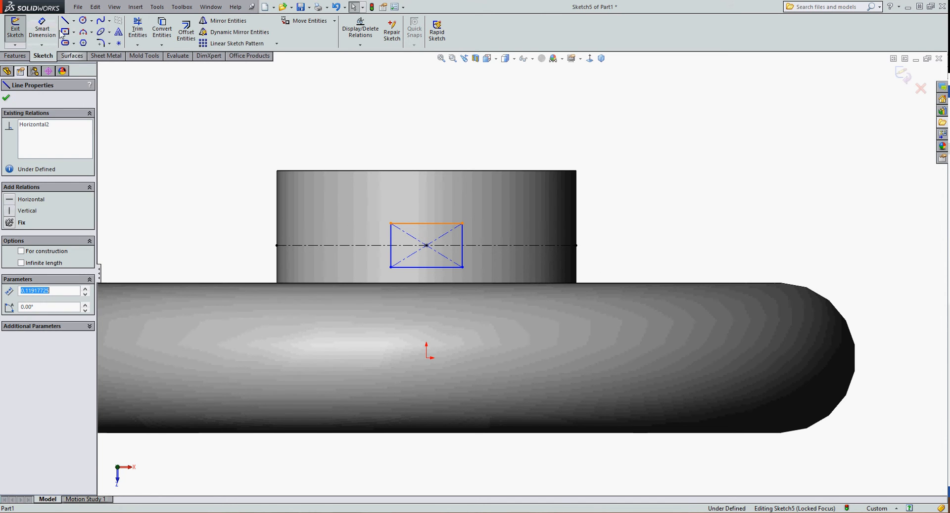
{"action": "left_click", "coordinate": [42, 28]}
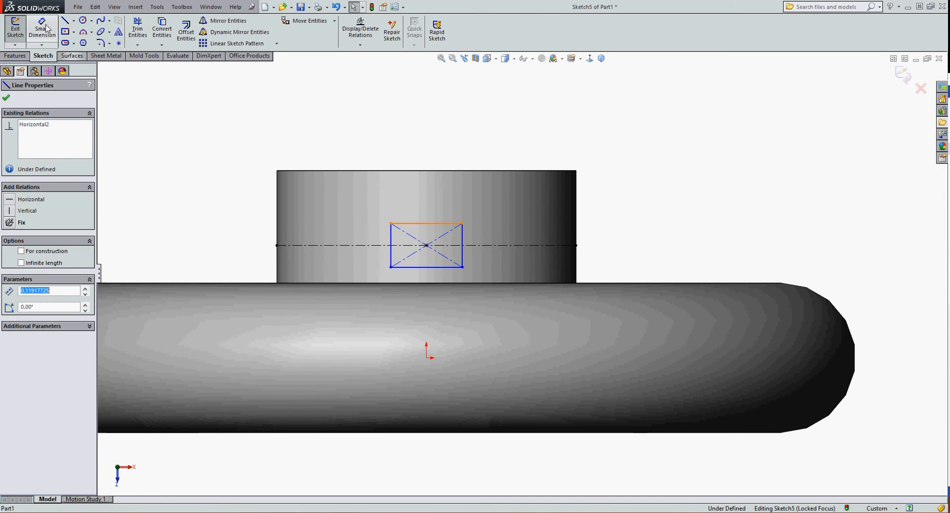
{"action": "left_click", "coordinate": [426, 224]}
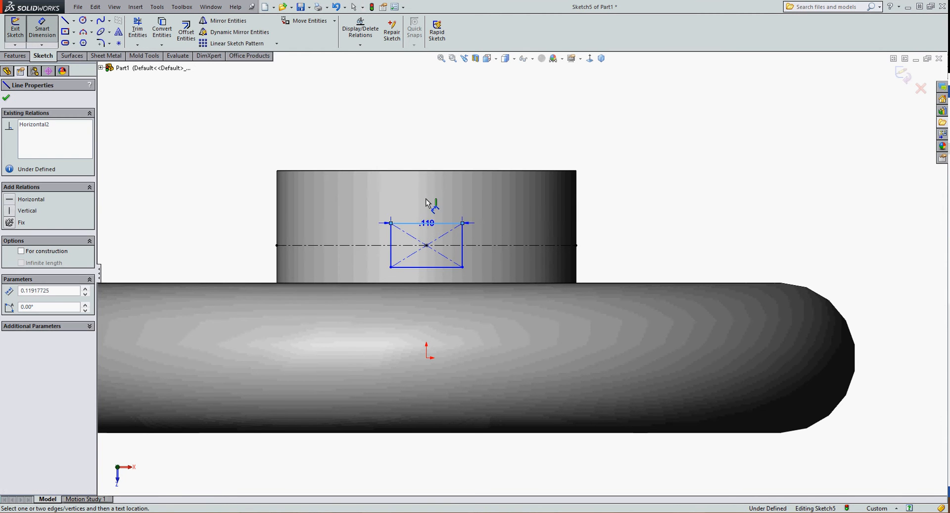
{"action": "left_click", "coordinate": [426, 194]}
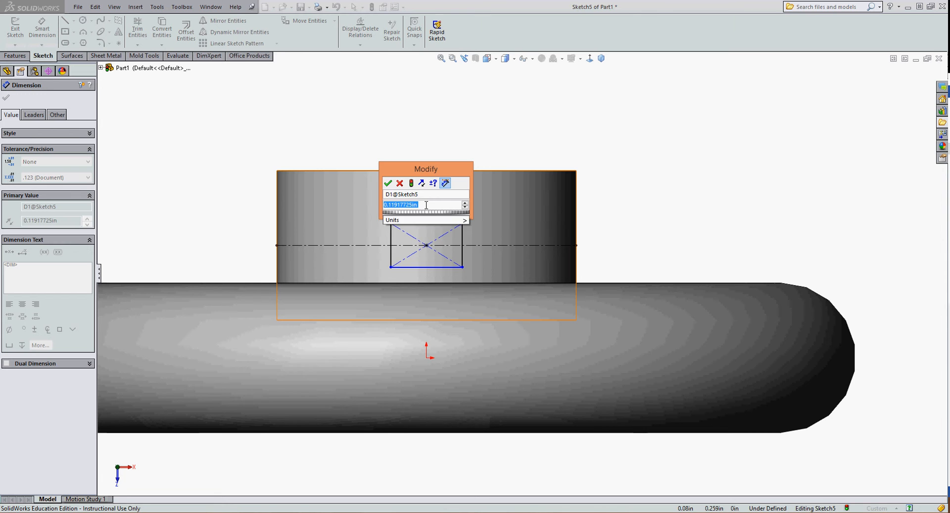
{"action": "key", "text": "Return"}
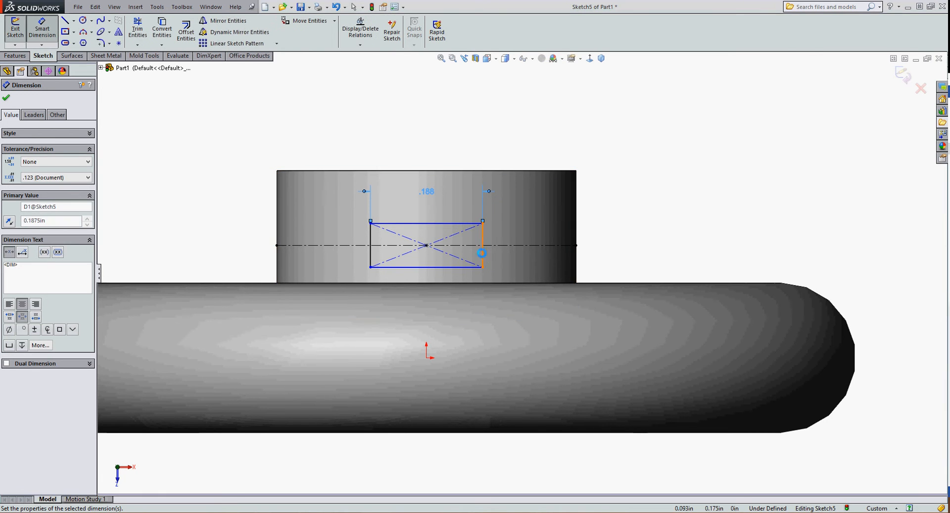
Step: Dimension the rectangle's height and set it to 1/16 in
{"action": "left_click", "coordinate": [482, 256]}
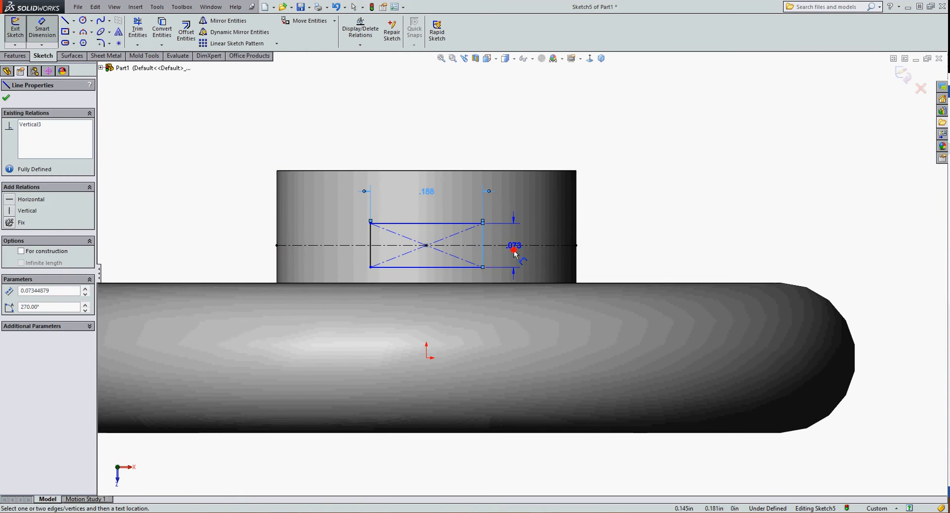
{"action": "left_click", "coordinate": [515, 255]}
{"action": "type", "text": "1"}
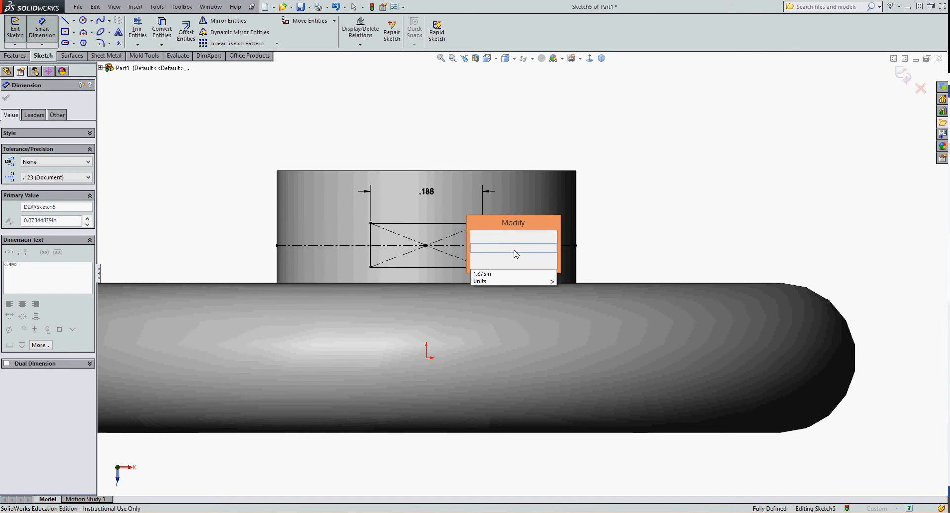
{"action": "type", "text": "/16"}
{"action": "key", "text": "Return"}
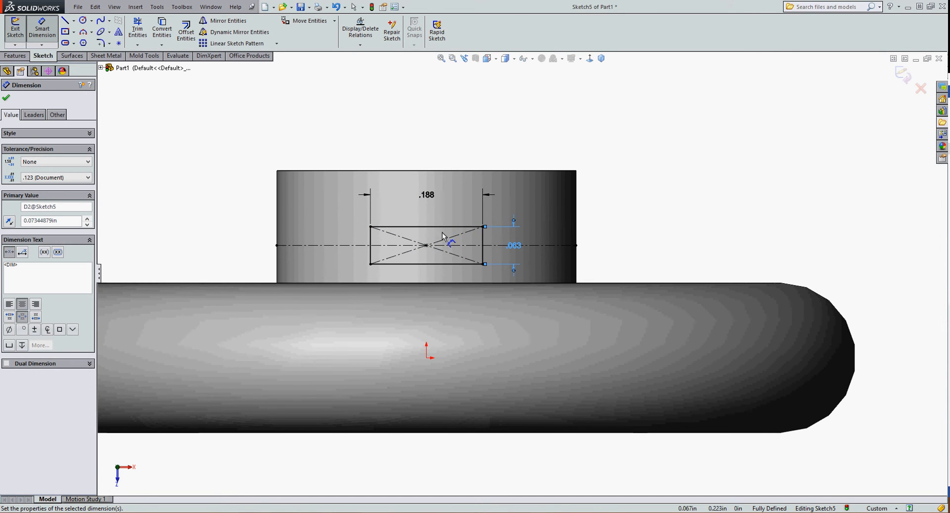
{"action": "left_click", "coordinate": [6, 99]}
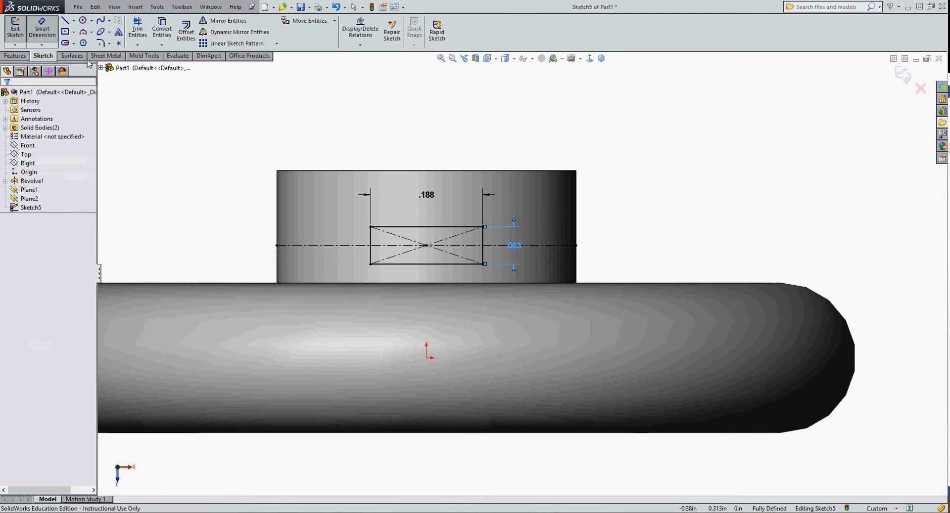
Step: Round all four corners of the rectangle with 0.025 in sketch fillets and exit the sketch
{"action": "left_click", "coordinate": [100, 44]}
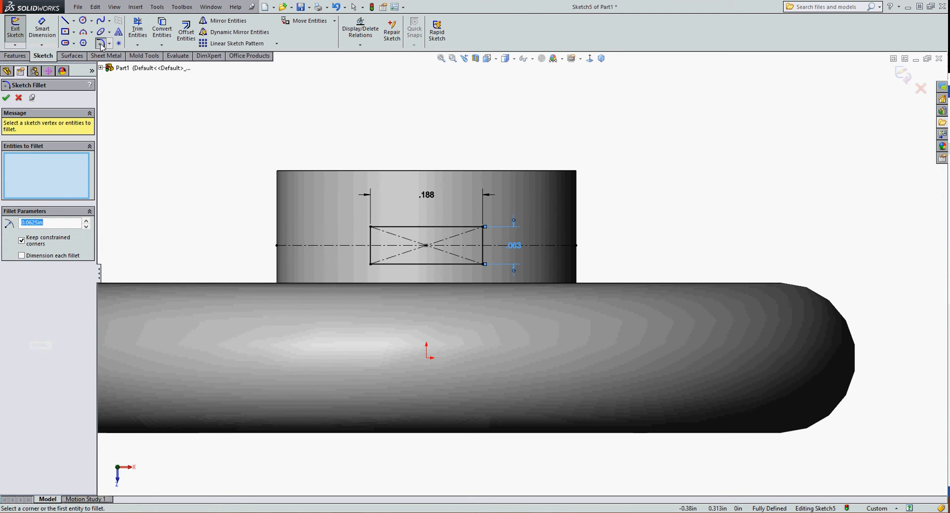
{"action": "type", "text": ".02"}
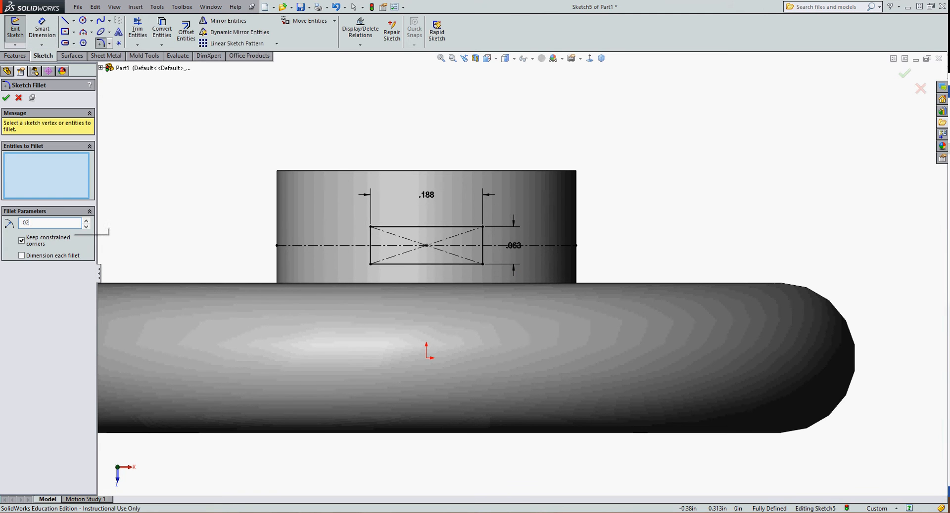
{"action": "left_click", "coordinate": [374, 227]}
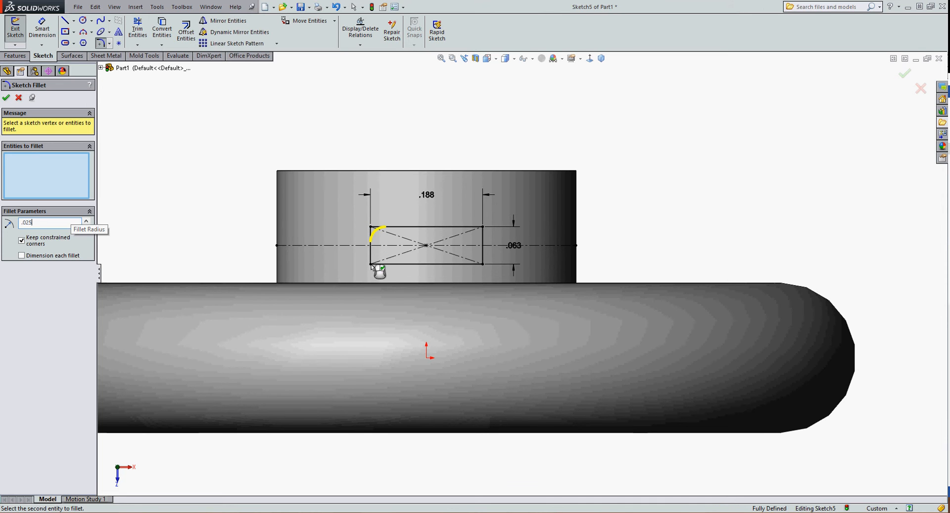
{"action": "left_click", "coordinate": [372, 265]}
{"action": "left_click", "coordinate": [483, 265]}
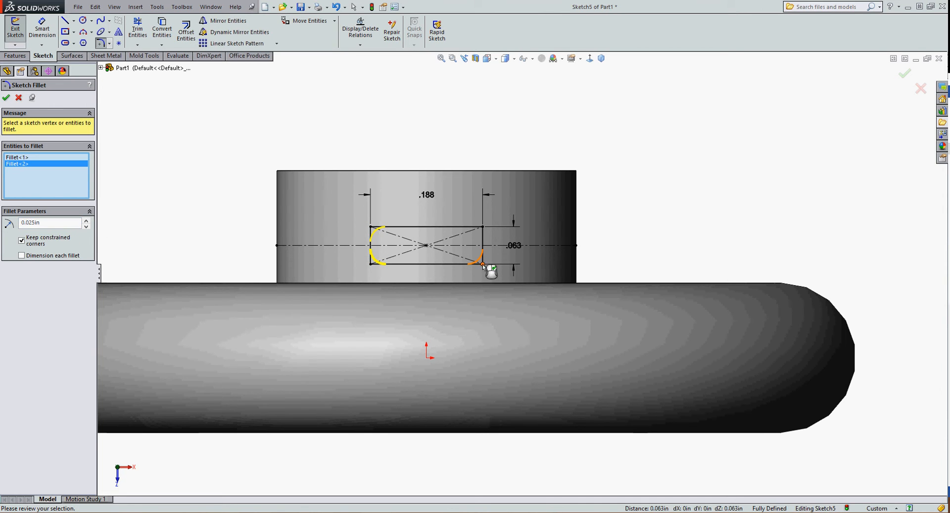
{"action": "left_click", "coordinate": [482, 227]}
{"action": "right_click", "coordinate": [483, 227]}
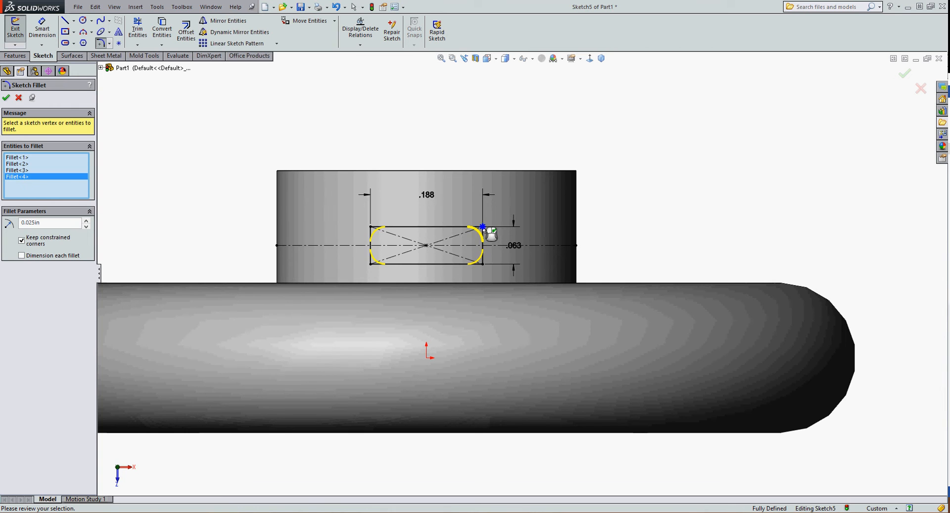
{"action": "left_click", "coordinate": [904, 77]}
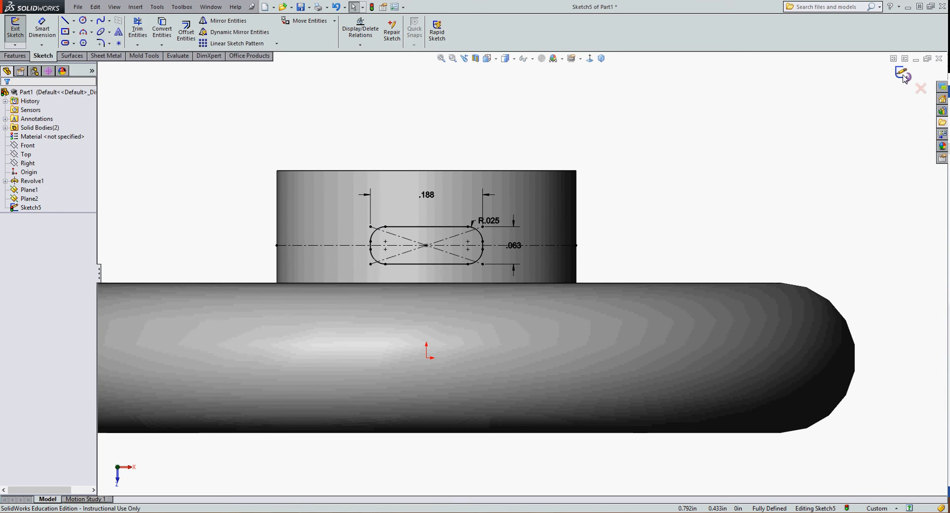
{"action": "double_click", "coordinate": [716, 149]}
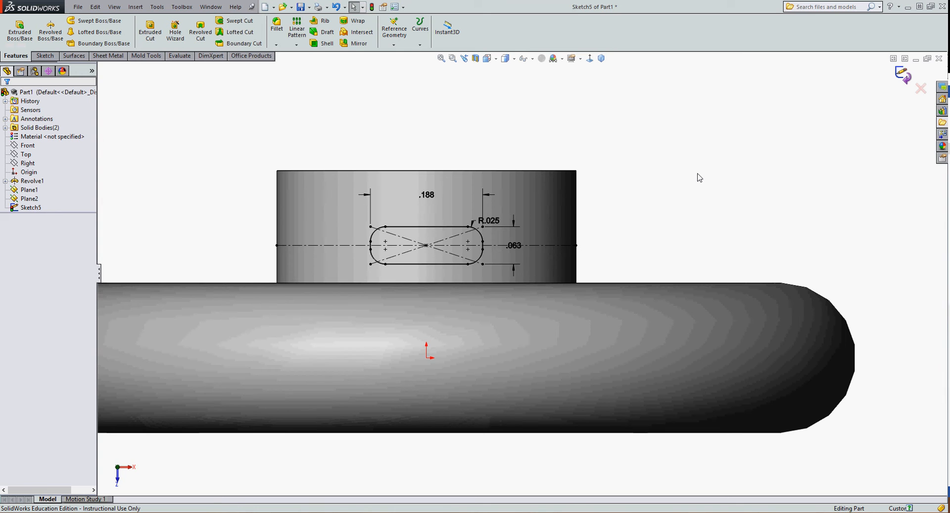
Step: Start a sketch on Plane2 and draw a center rectangle about 0.184 by 0.095 in, centered on the origin
{"action": "left_click", "coordinate": [33, 198], "text": "ctrl"}
{"action": "right_click", "coordinate": [33, 200]}
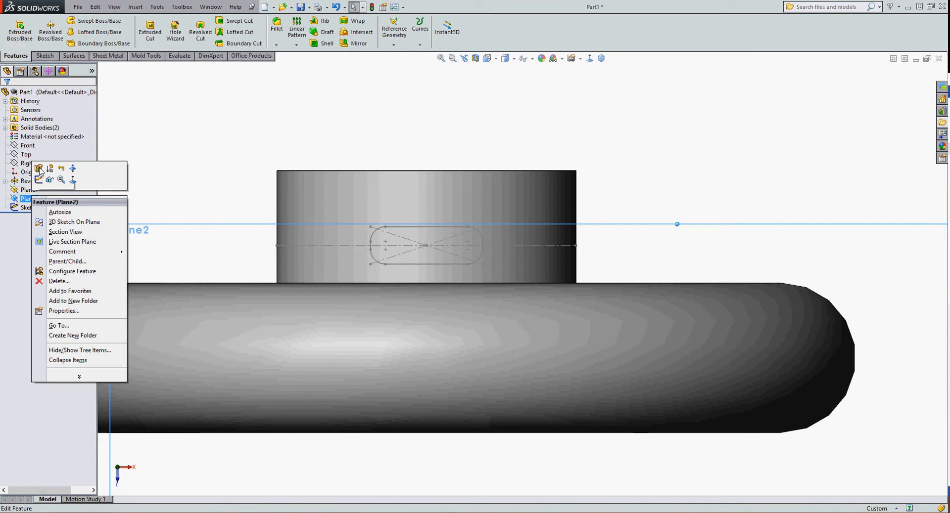
{"action": "left_click", "coordinate": [38, 180]}
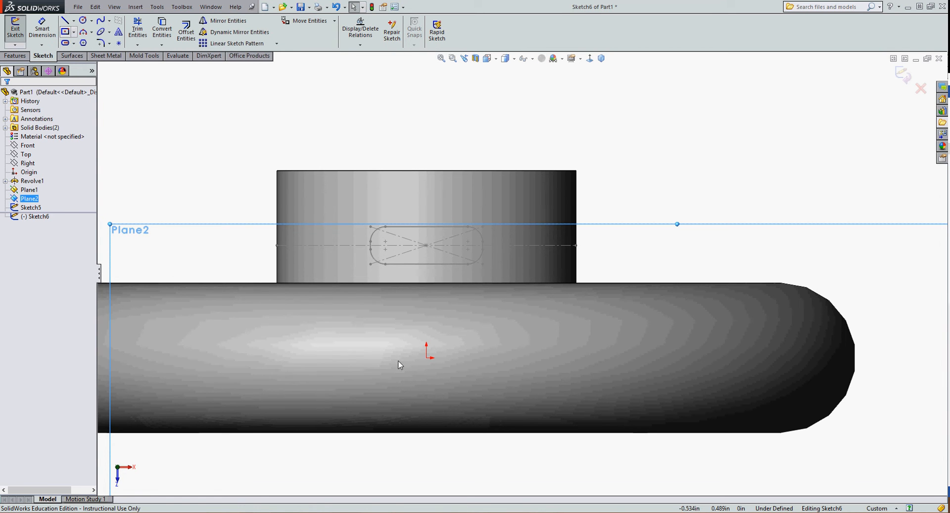
{"action": "left_click", "coordinate": [426, 359]}
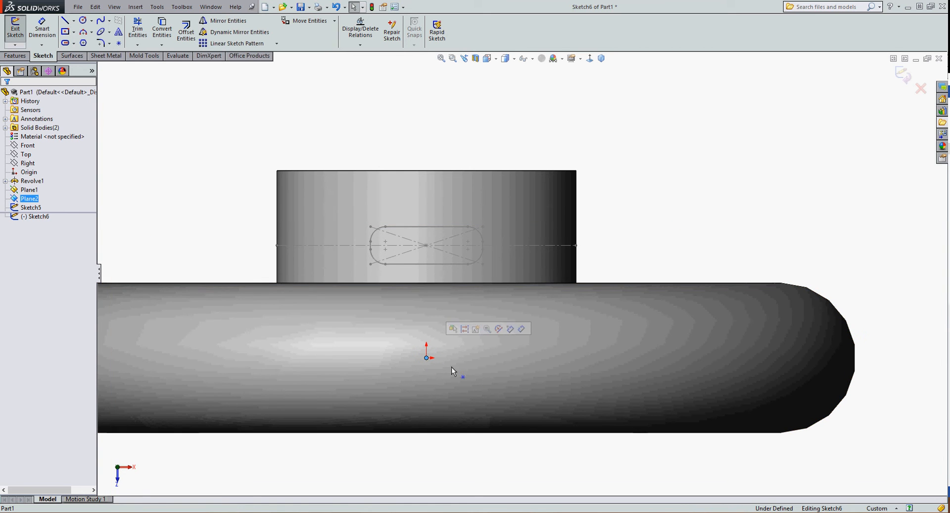
{"action": "left_click", "coordinate": [65, 31]}
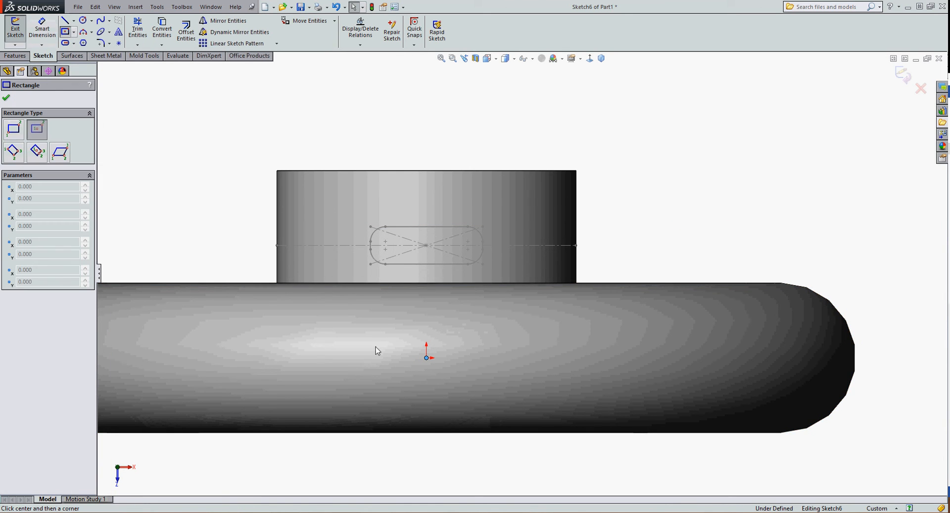
{"action": "left_click", "coordinate": [426, 358]}
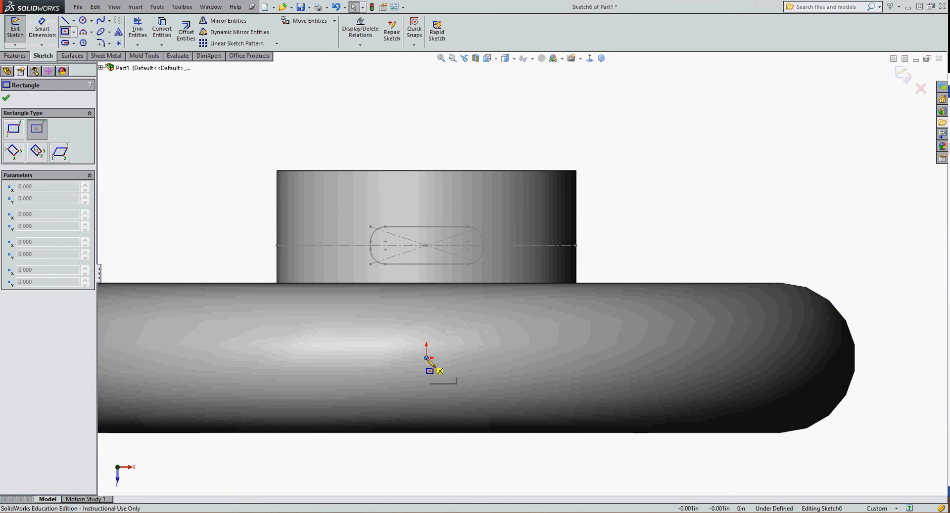
{"action": "left_click", "coordinate": [482, 386]}
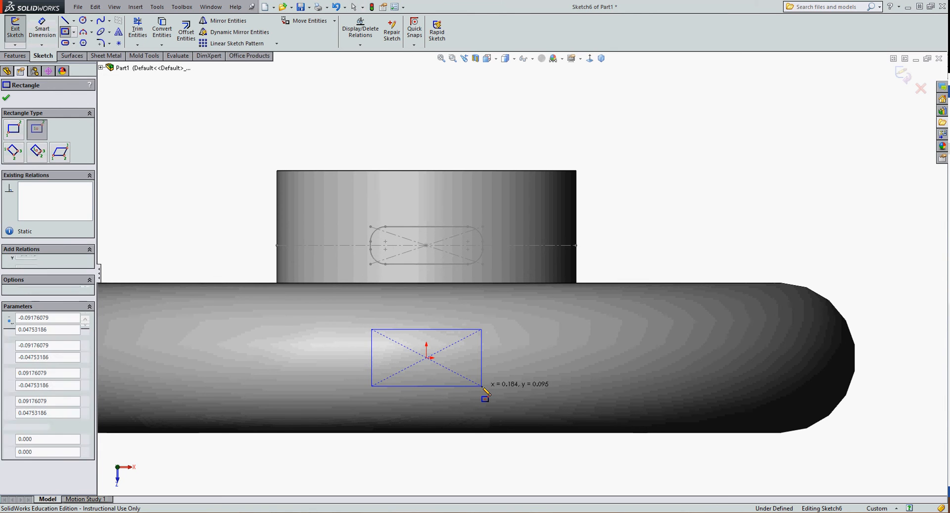
{"action": "key", "text": "Escape"}
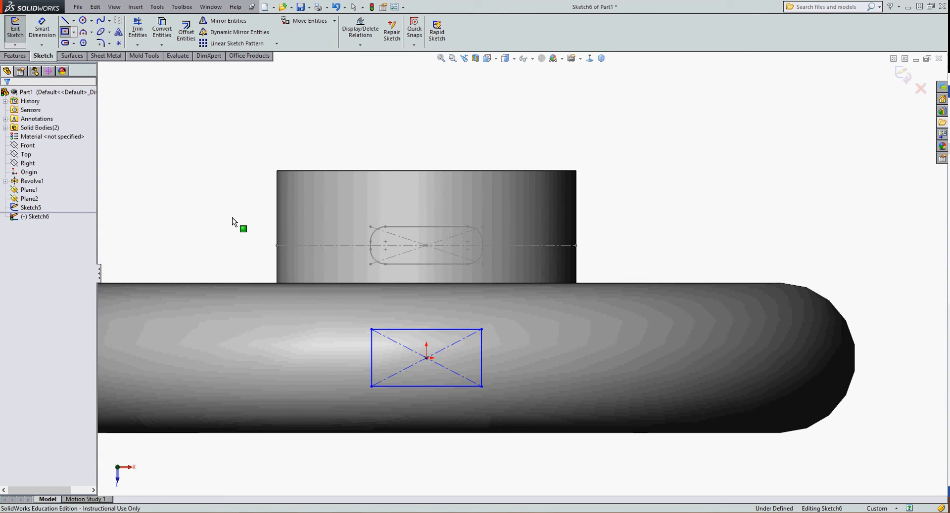
Step: Dimension the new rectangle's width on the rim and set it to 0.125 in
{"action": "left_click", "coordinate": [42, 30]}
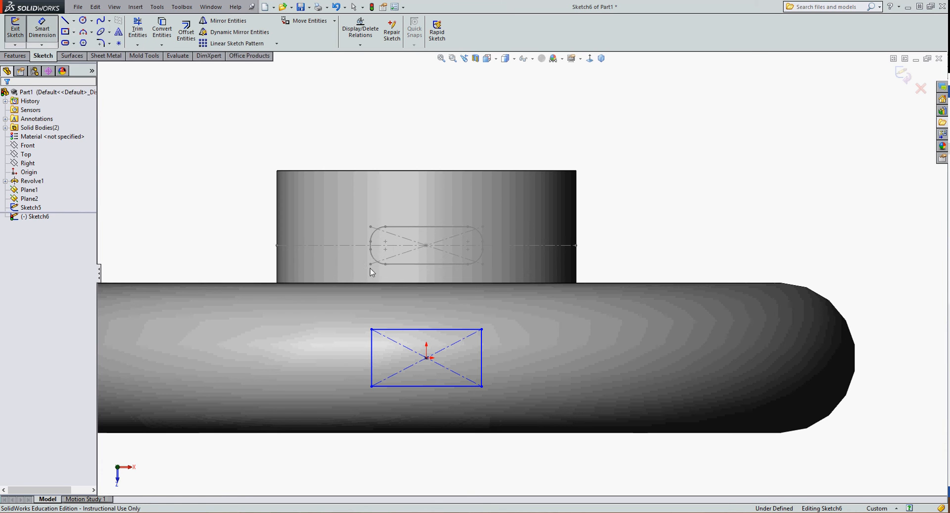
{"action": "left_click", "coordinate": [417, 330]}
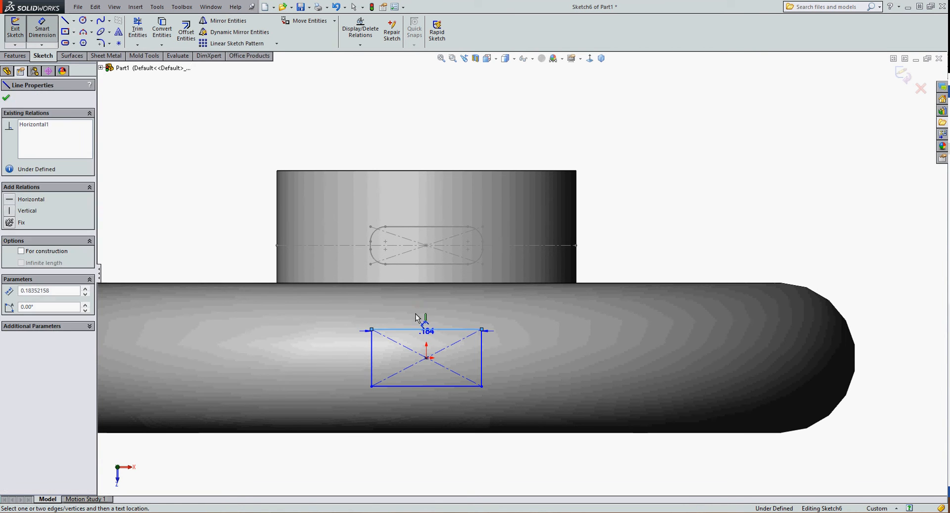
{"action": "left_click", "coordinate": [412, 304]}
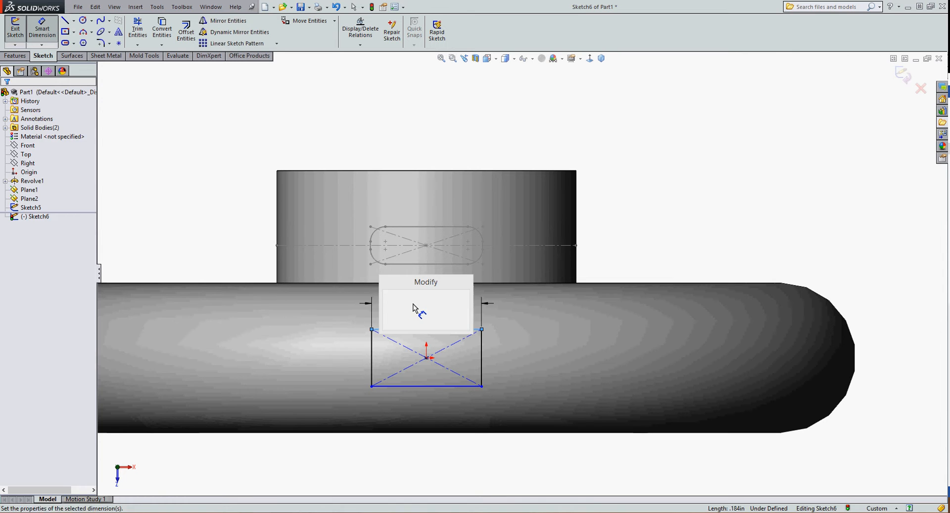
{"action": "type", "text": ".125"}
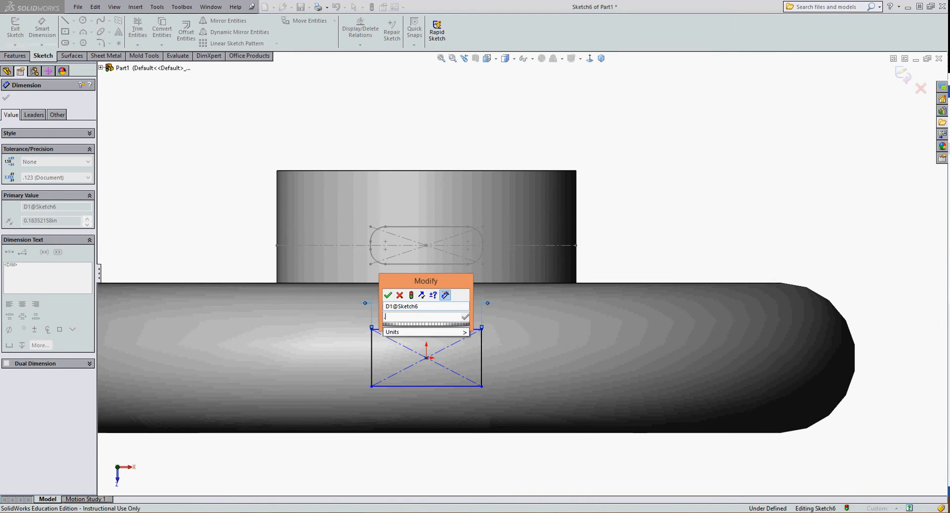
{"action": "key", "text": "Return"}
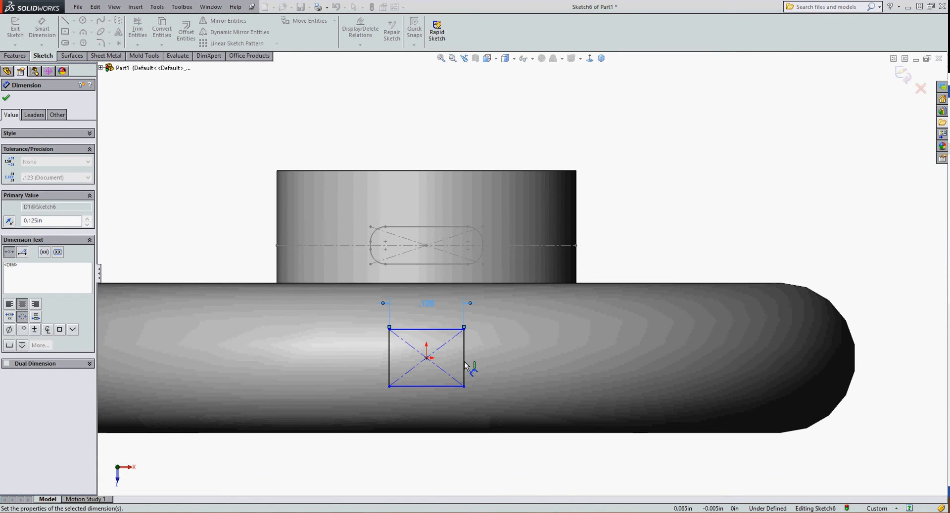
Step: Dimension the rim rectangle's height and set it to 0.0625 in
{"action": "left_click", "coordinate": [463, 361]}
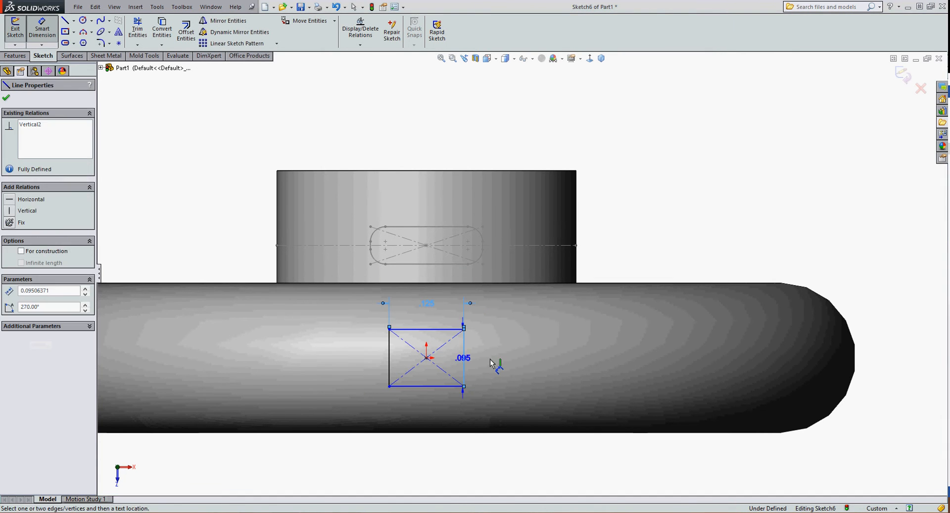
{"action": "left_click", "coordinate": [498, 360]}
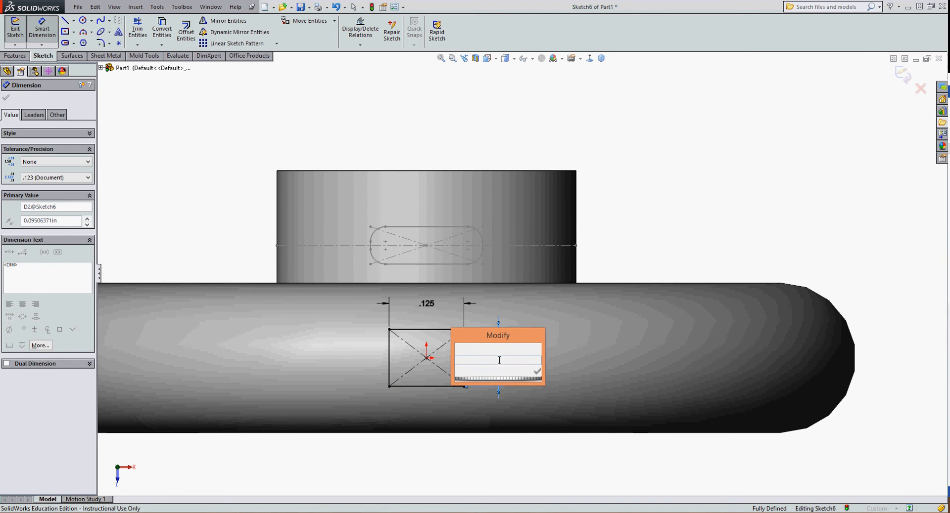
{"action": "type", "text": ".0625"}
{"action": "key", "text": "Return"}
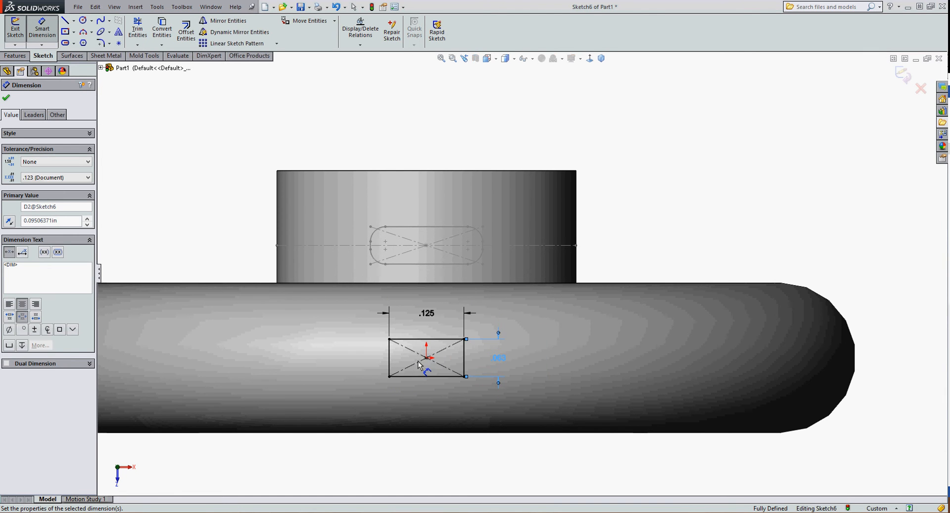
{"action": "left_click", "coordinate": [8, 99]}
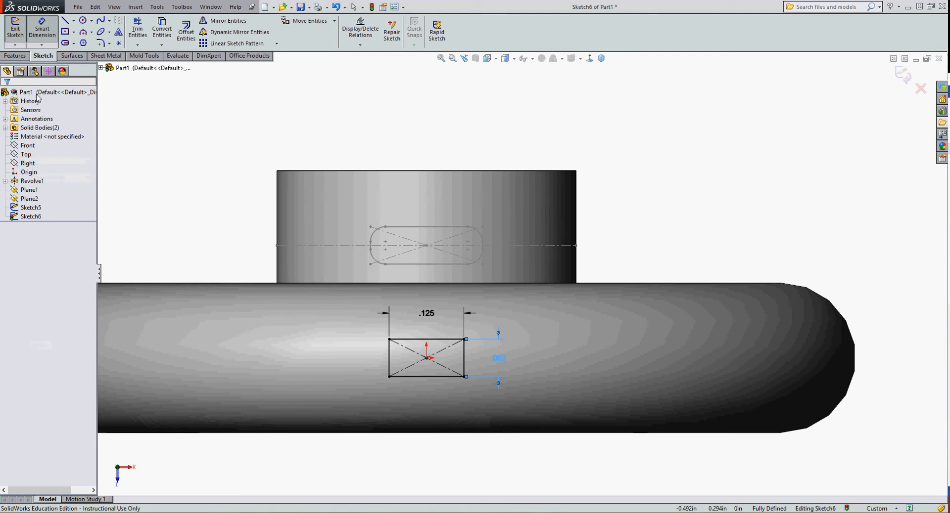
Step: Round all four corners of the rim rectangle with 0.025 in sketch fillets and exit the sketch
{"action": "left_click", "coordinate": [101, 44]}
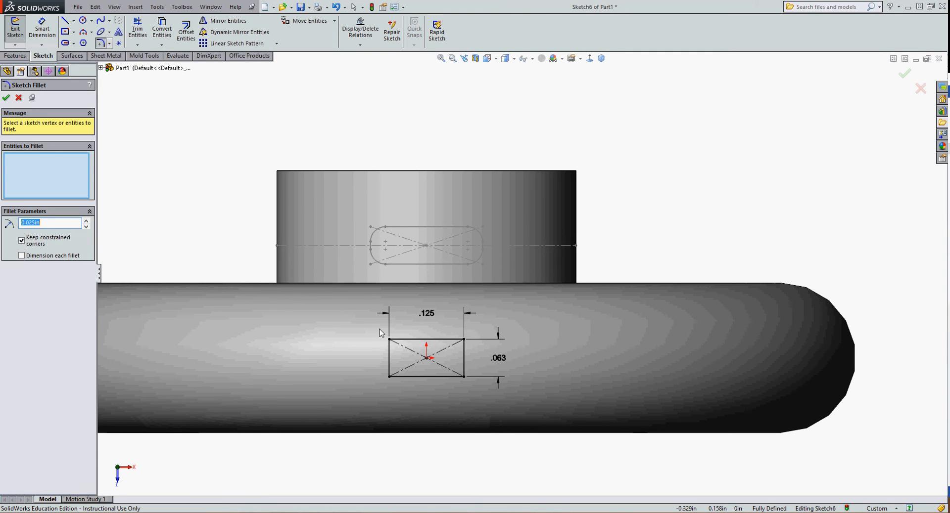
{"action": "left_click", "coordinate": [390, 346]}
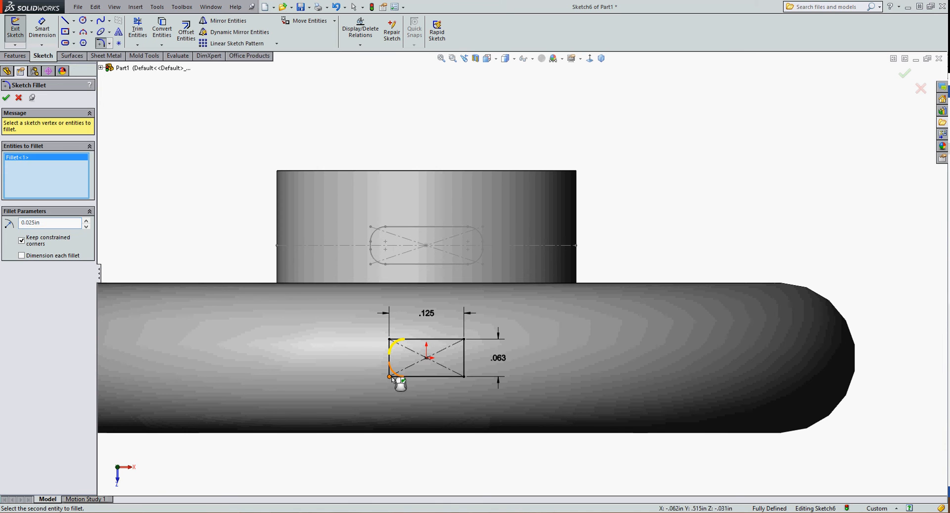
{"action": "left_click", "coordinate": [460, 377]}
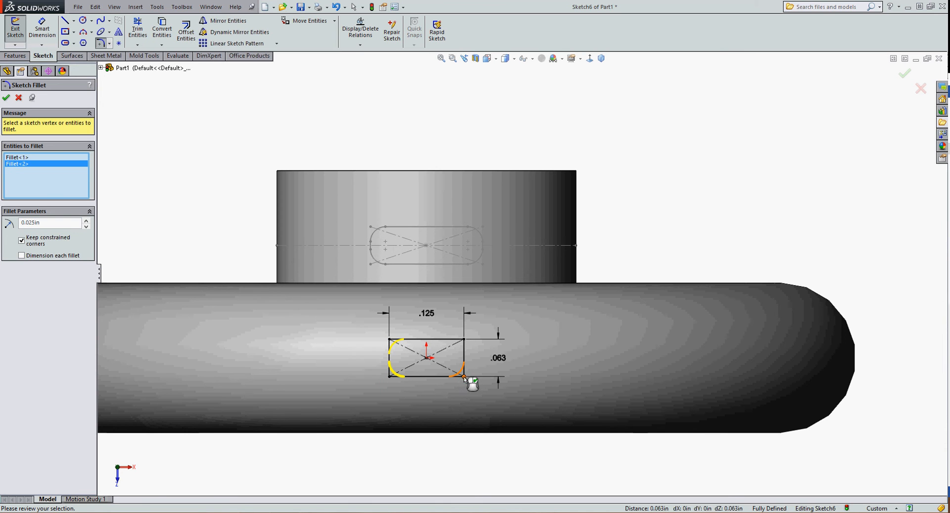
{"action": "left_click", "coordinate": [464, 377]}
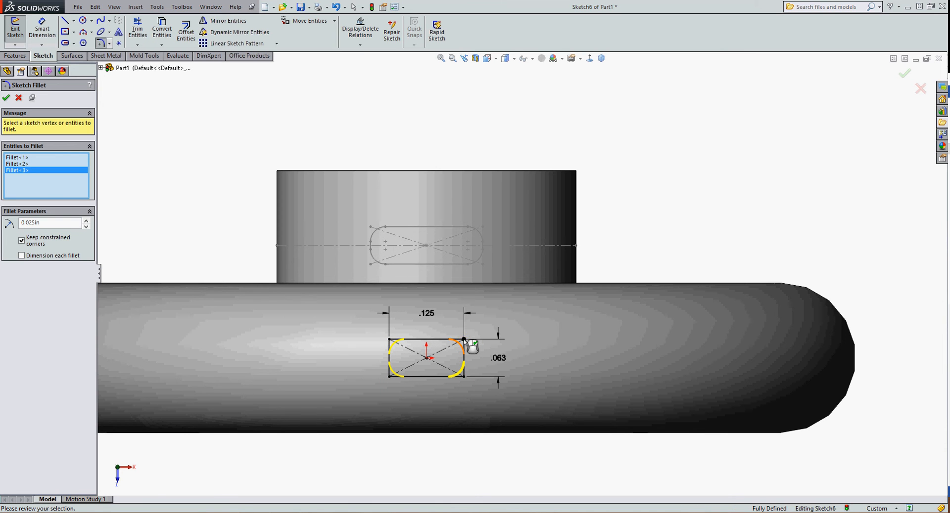
{"action": "left_click", "coordinate": [464, 340]}
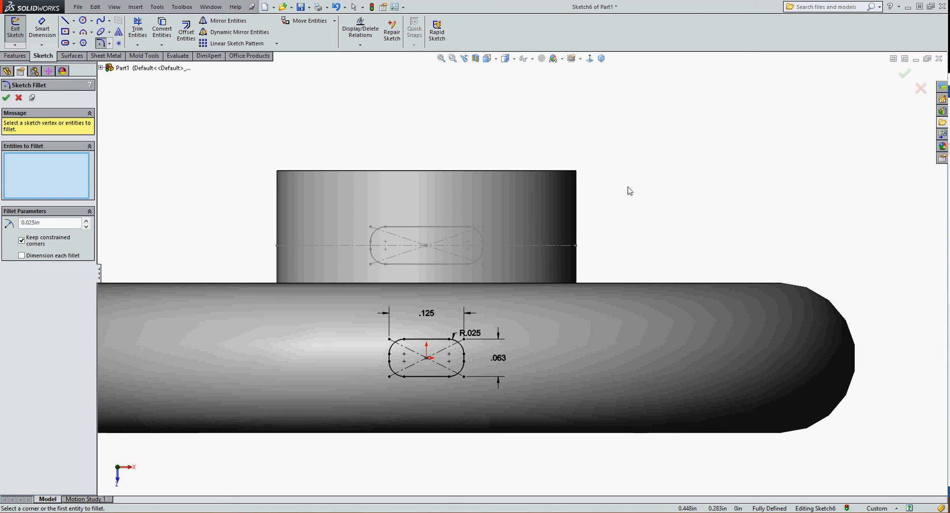
{"action": "left_click", "coordinate": [903, 75]}
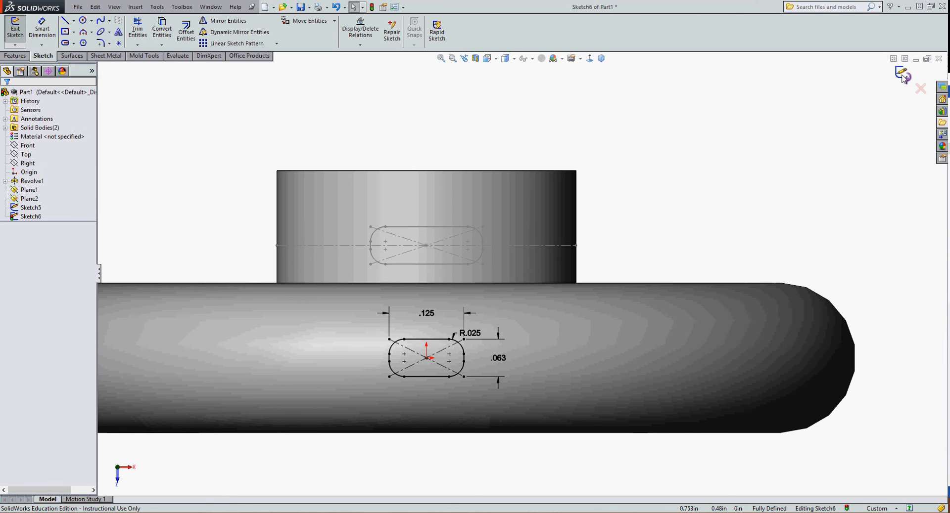
{"action": "double_click", "coordinate": [633, 213]}
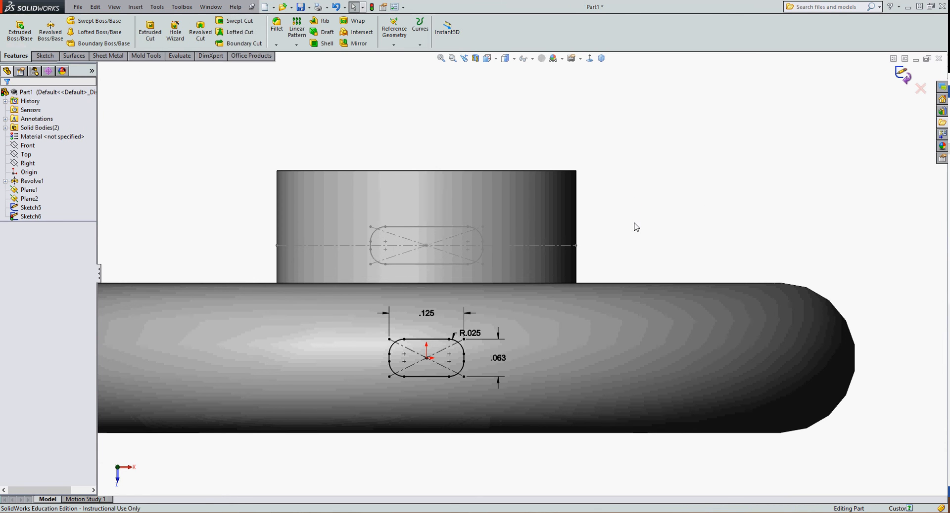
Step: Orient the view normal to the Right plane and start a new sketch on that plane
{"action": "middle_click_drag", "start_coordinate": [628, 146], "coordinate": [596, 165]}
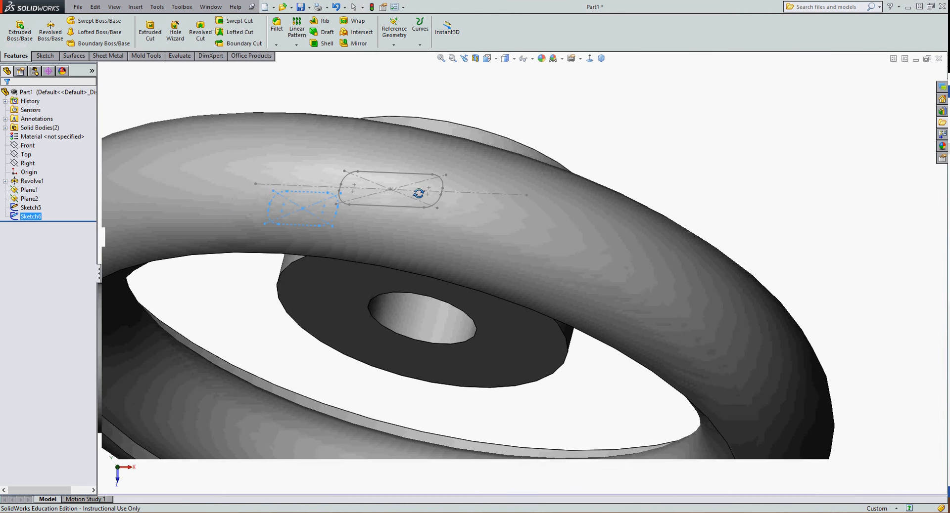
{"action": "scroll", "coordinate": [409, 211], "scroll_direction": "up", "scroll_amount": 1}
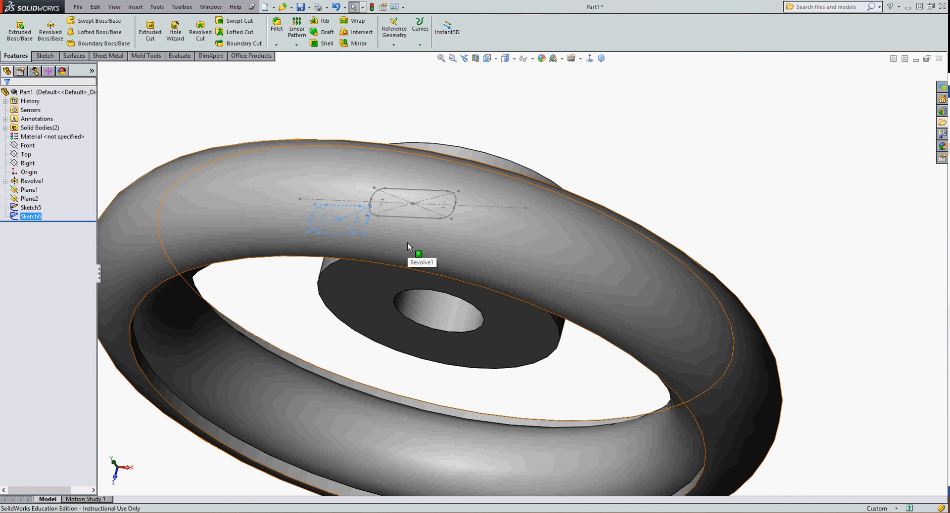
{"action": "right_click", "coordinate": [30, 166]}
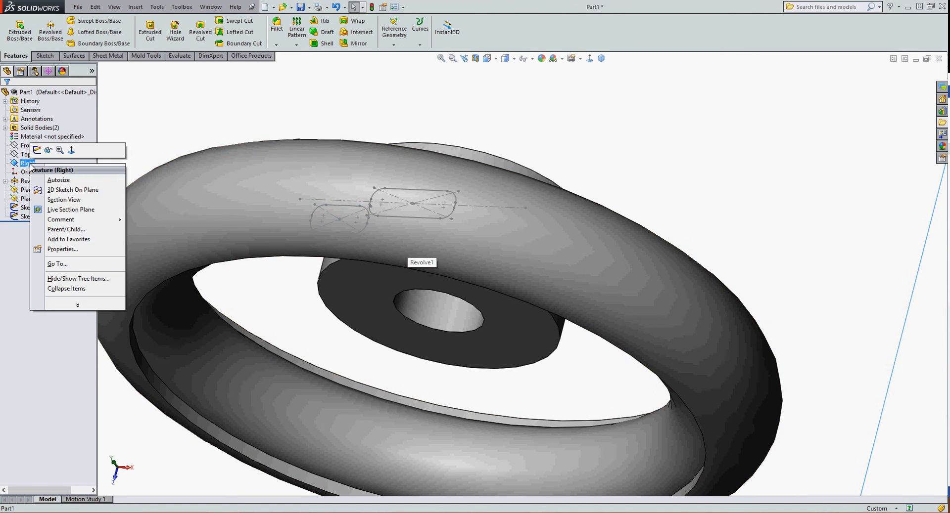
{"action": "left_click", "coordinate": [73, 150]}
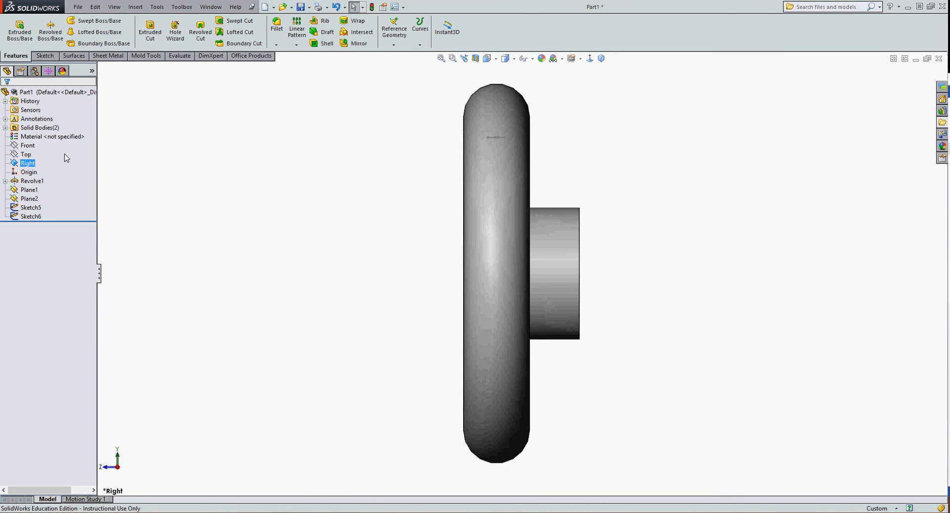
{"action": "right_click", "coordinate": [29, 166]}
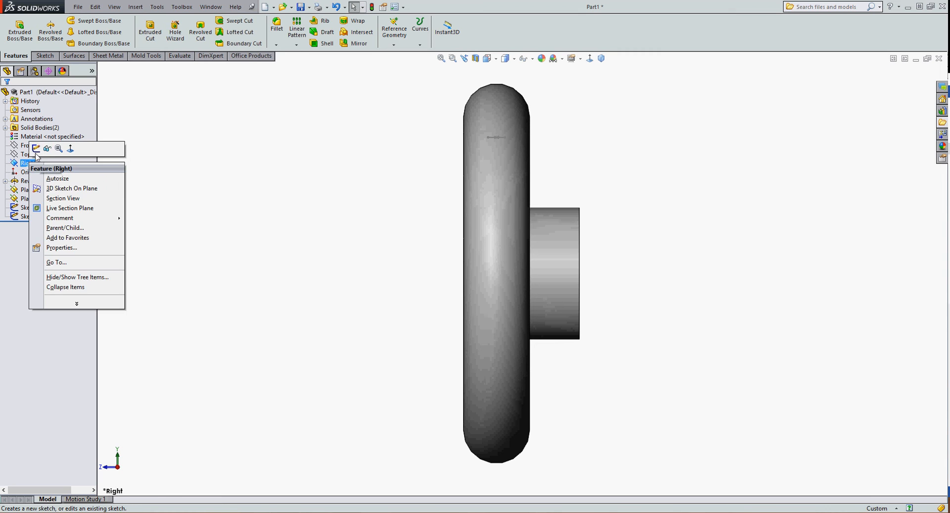
{"action": "left_click", "coordinate": [35, 149]}
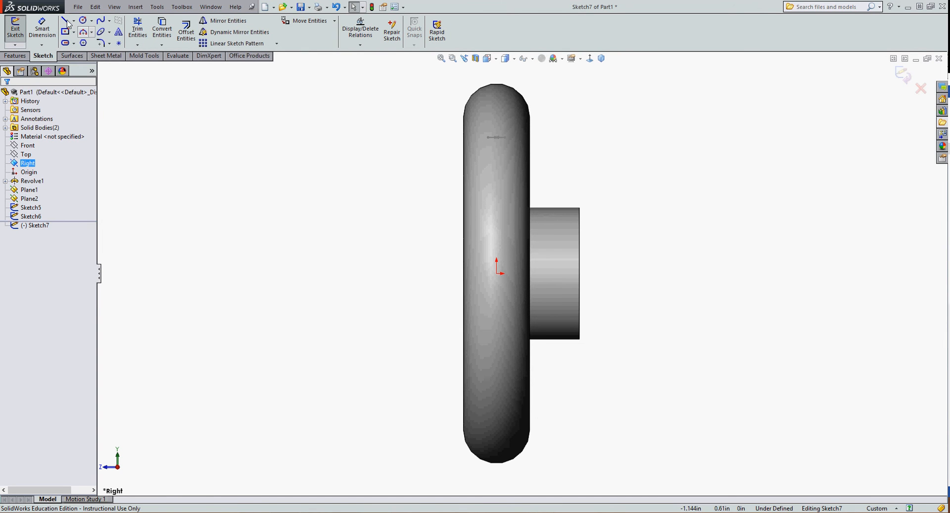
Step: Draw three connected lines from the rim profile's center: about 0.088 in vertically down, diagonally toward the hub, and about 0.131 in vertically down into it
{"action": "left_click", "coordinate": [496, 138]}
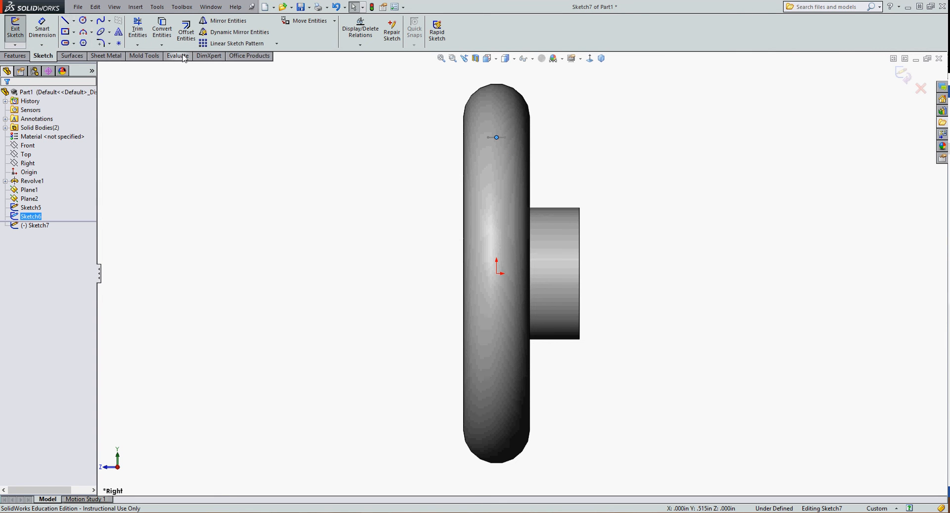
{"action": "left_click", "coordinate": [65, 21]}
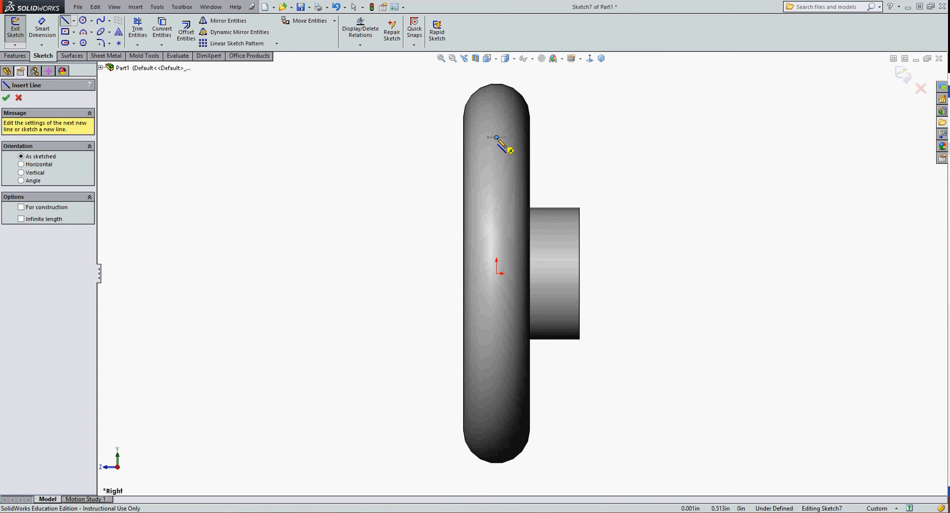
{"action": "left_click_drag", "start_coordinate": [496, 137], "coordinate": [496, 161]}
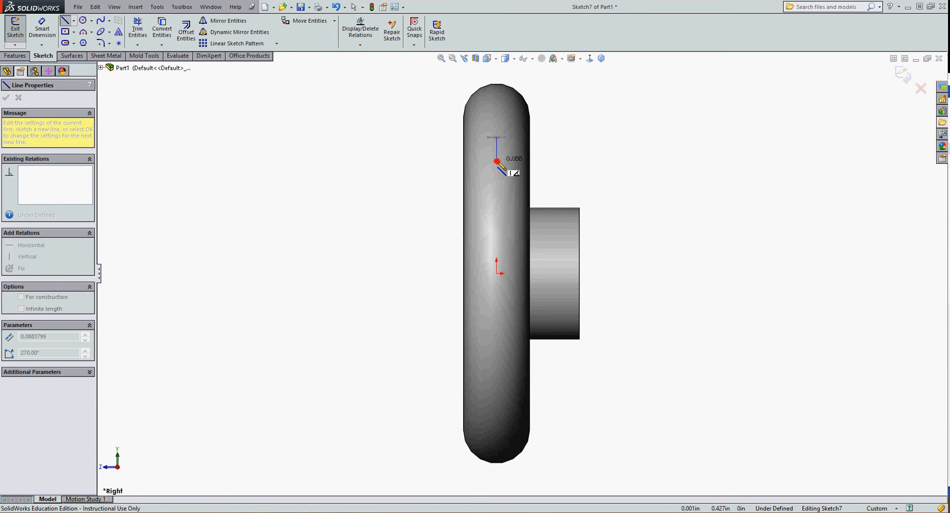
{"action": "left_click", "coordinate": [546, 182]}
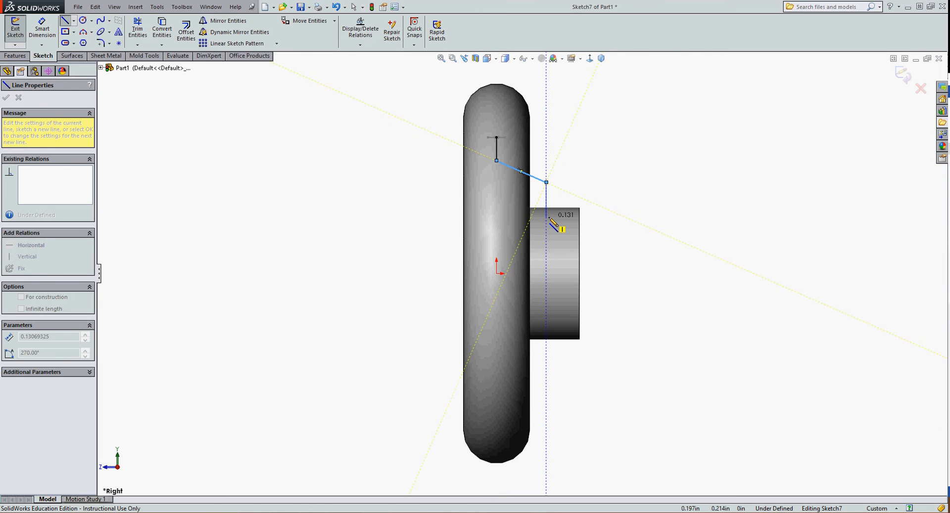
{"action": "left_click", "coordinate": [547, 217]}
{"action": "key", "text": "Escape"}
{"action": "key", "text": "Escape"}
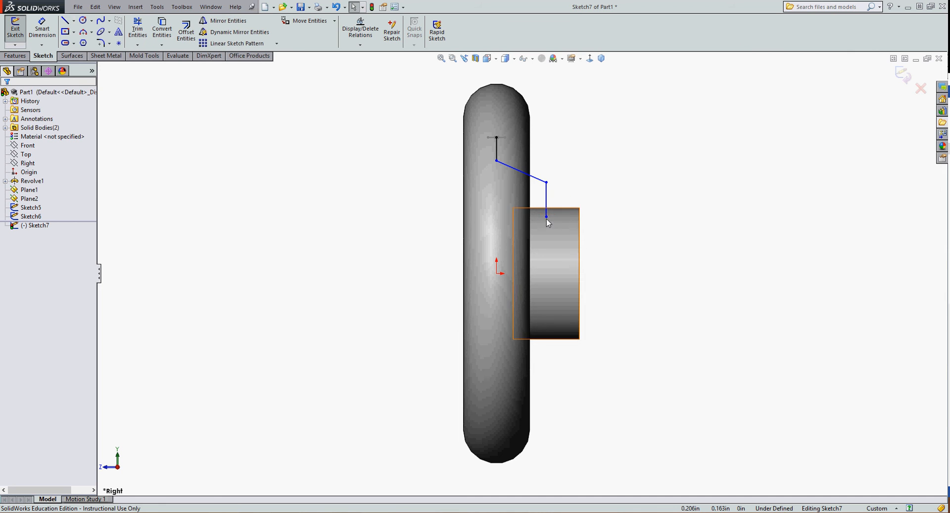
Step: Make the path's lower endpoint coincident with the center point of the hub profile in Sketch5
{"action": "left_click", "coordinate": [546, 217]}
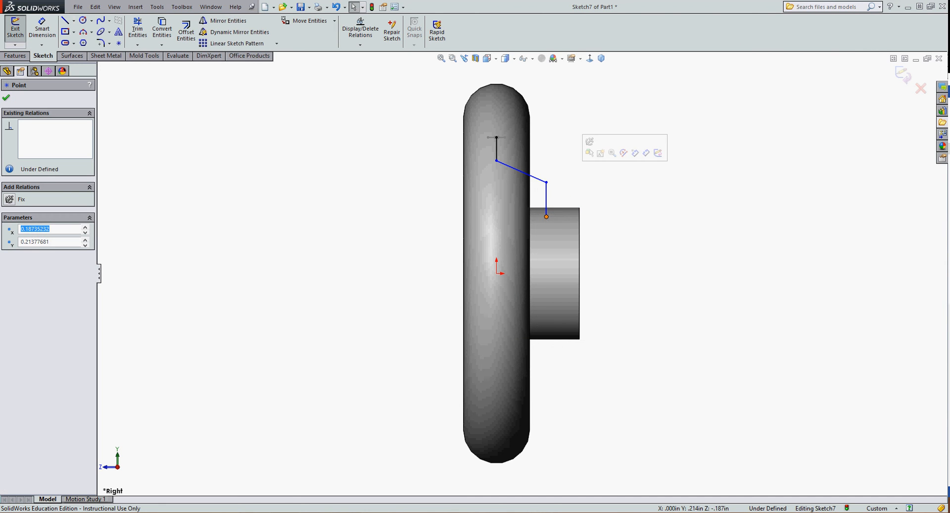
{"action": "middle_click_drag", "start_coordinate": [614, 233], "coordinate": [559, 229]}
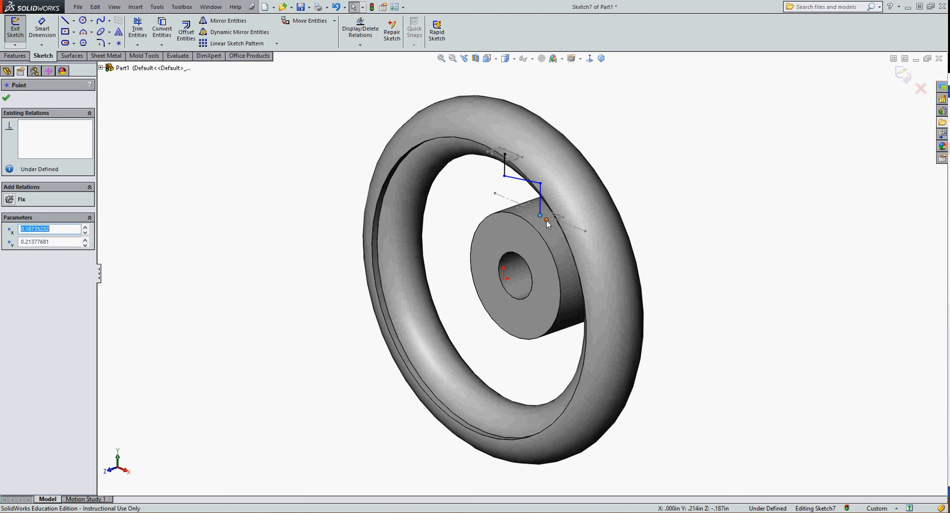
{"action": "scroll", "coordinate": [546, 220], "scroll_direction": "down", "scroll_amount": 5}
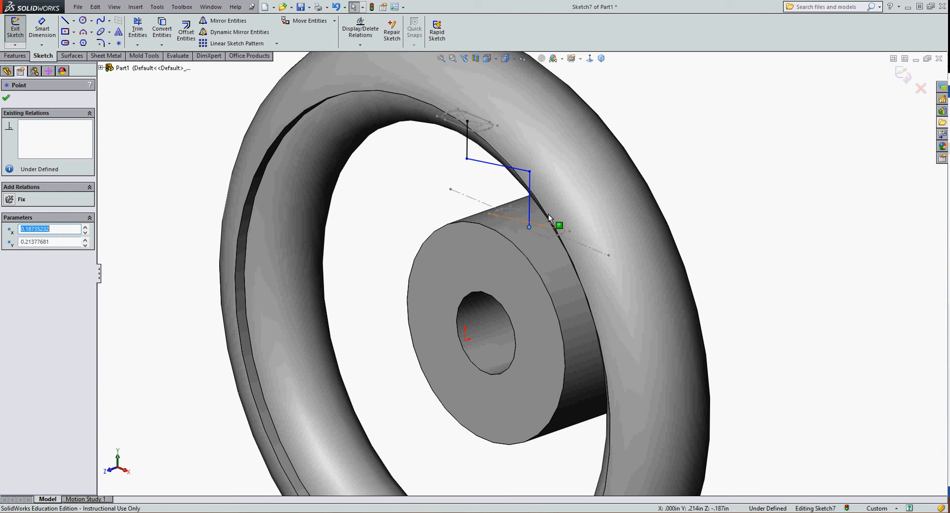
{"action": "scroll", "coordinate": [533, 227], "scroll_direction": "down", "scroll_amount": 2}
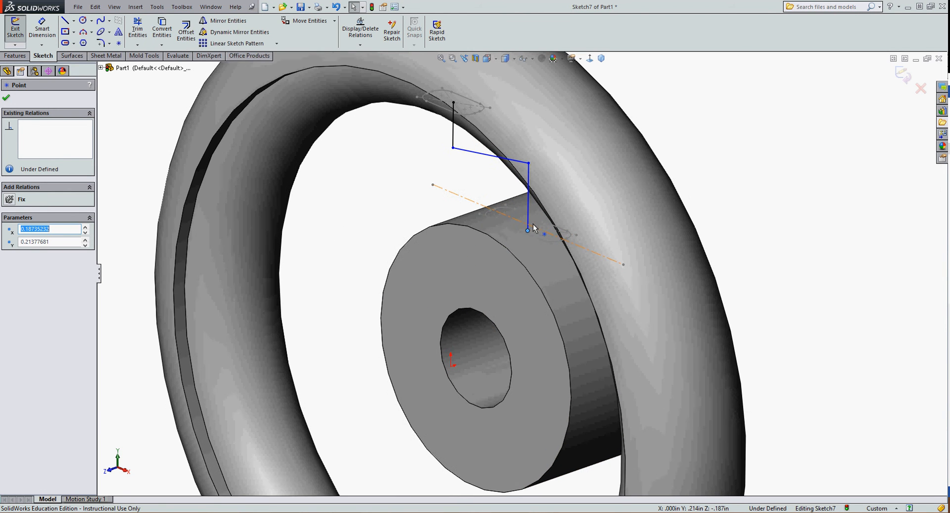
{"action": "left_click", "coordinate": [528, 226], "text": "ctrl"}
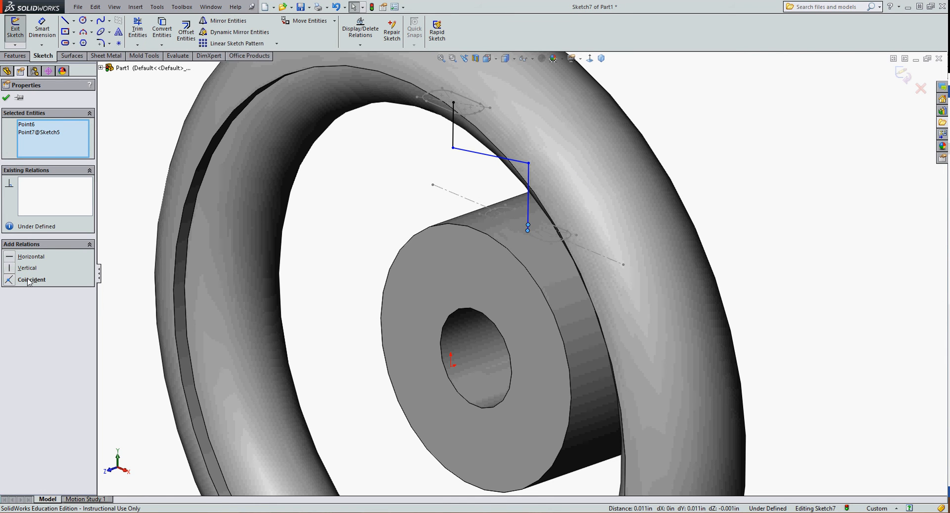
{"action": "left_click", "coordinate": [28, 280]}
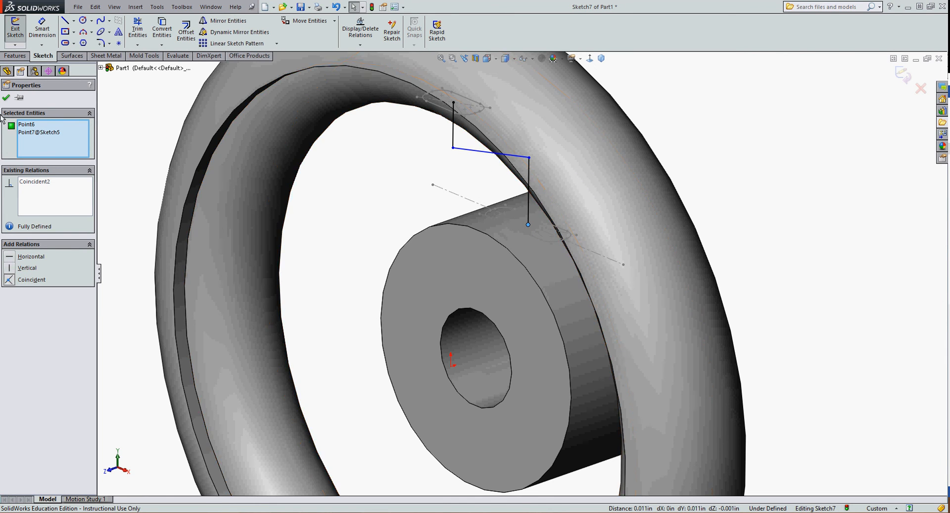
{"action": "left_click", "coordinate": [7, 98]}
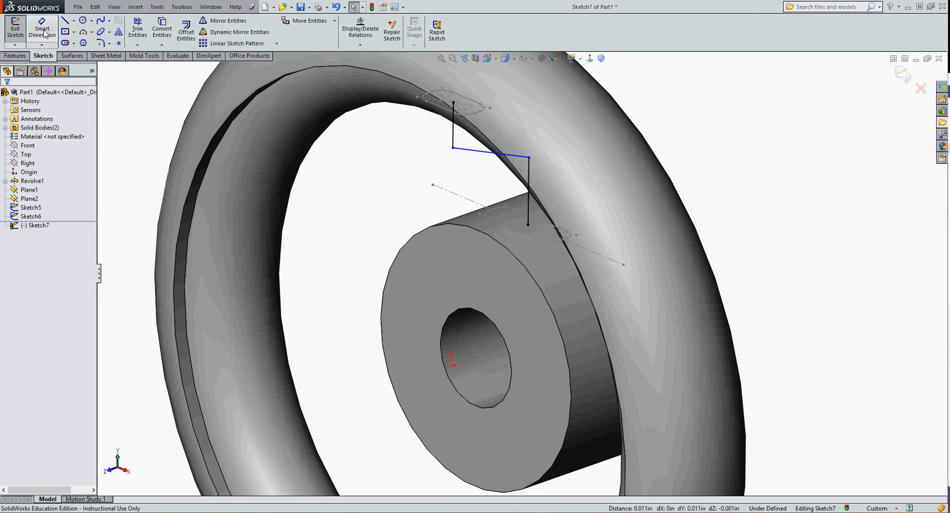
Step: Dimension the path's lower vertical line at the hub and set its length to 0.1 in
{"action": "left_click", "coordinate": [44, 33]}
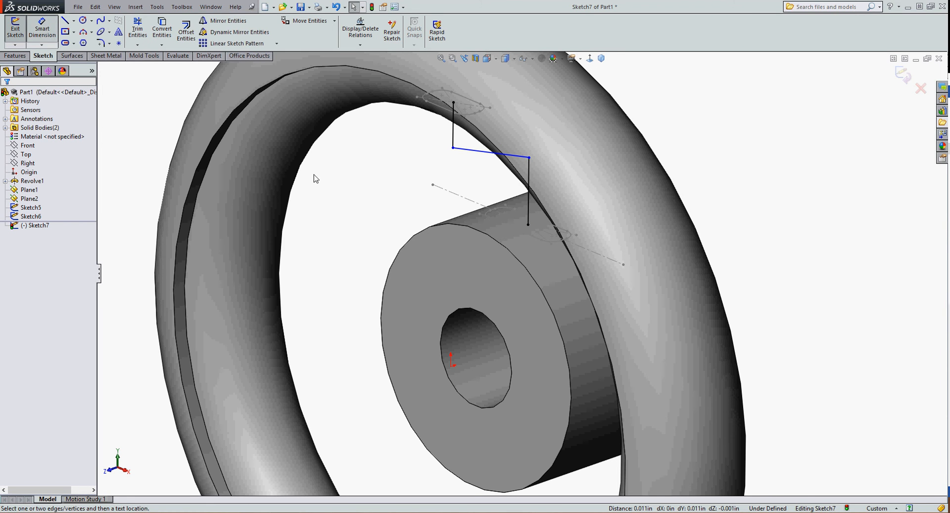
{"action": "left_click", "coordinate": [529, 206]}
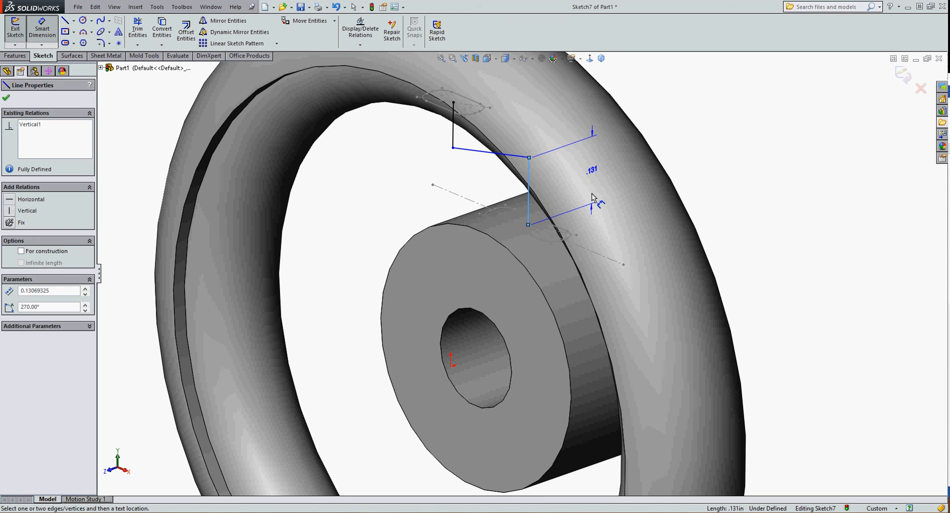
{"action": "left_click", "coordinate": [593, 197]}
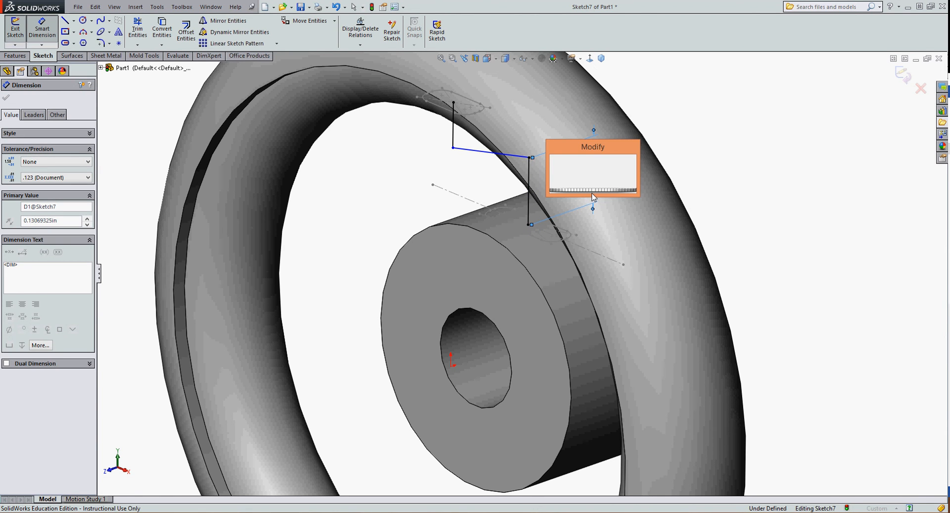
{"action": "type", "text": ".1"}
{"action": "key", "text": "Return"}
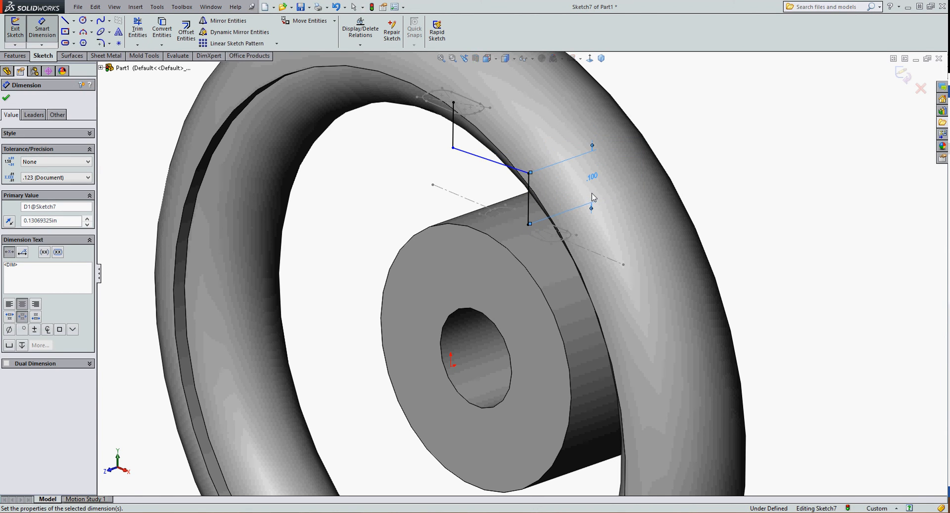
{"action": "key", "text": "Escape"}
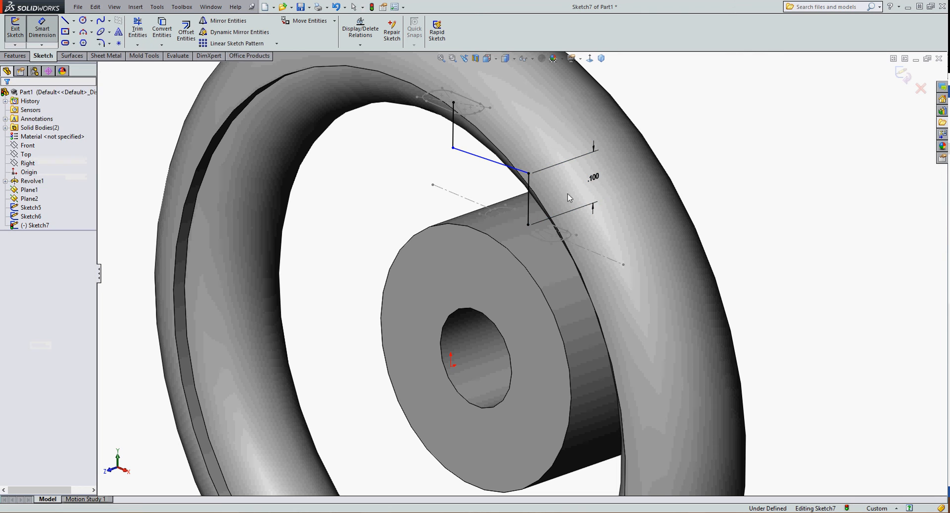
Step: Add an equal relation between the path's upper and lower vertical lines
{"action": "left_click", "coordinate": [453, 132]}
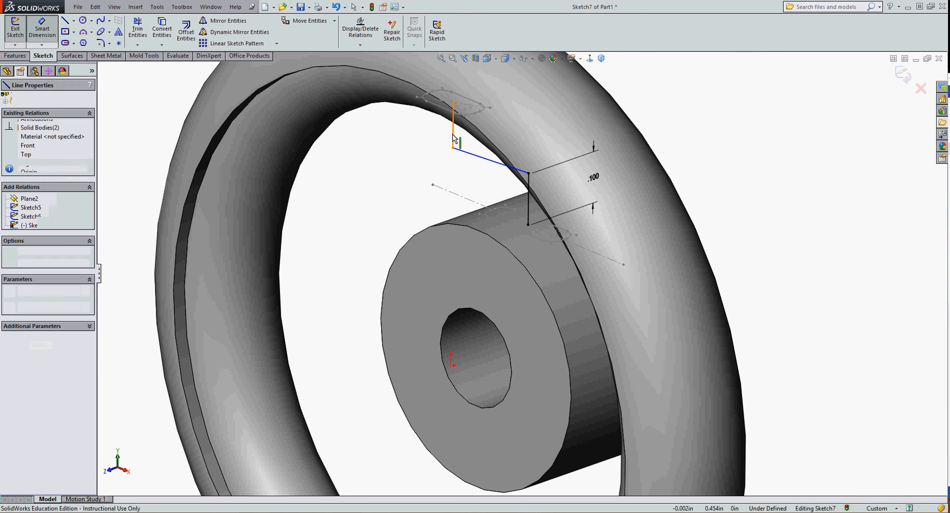
{"action": "left_click", "coordinate": [528, 201], "text": "ctrl"}
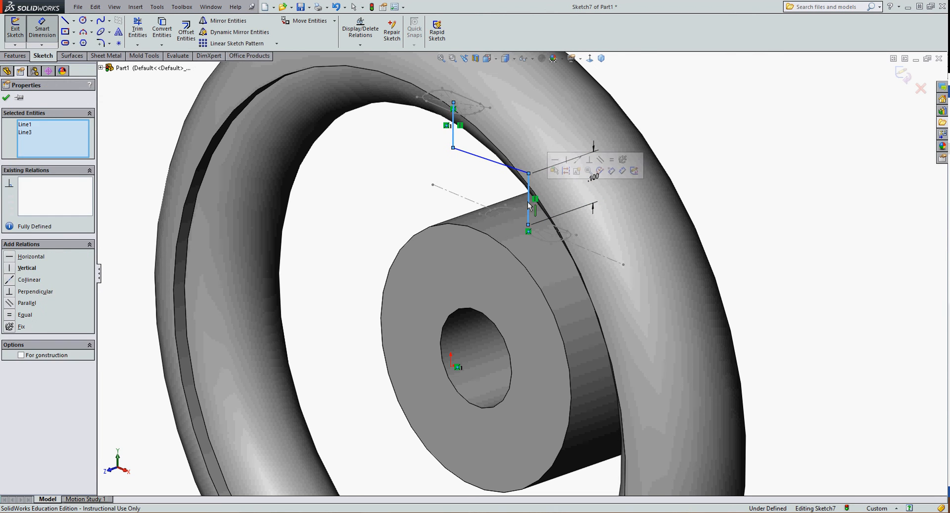
{"action": "left_click", "coordinate": [610, 165]}
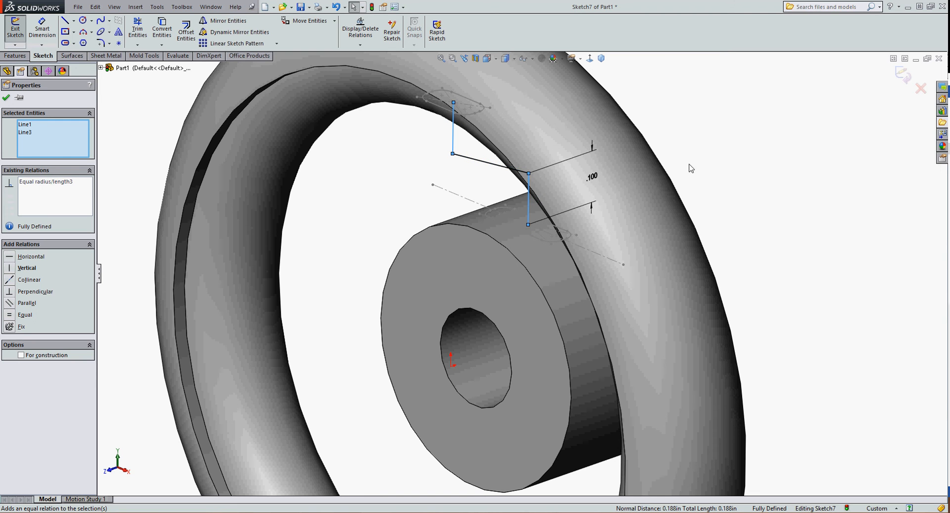
{"action": "left_click", "coordinate": [812, 214]}
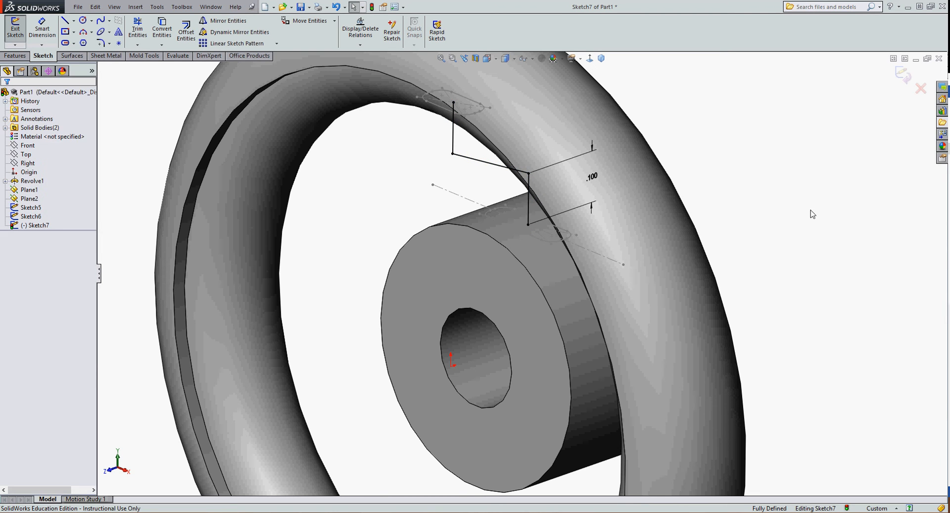
Step: Round both corners of the path with 1/16 in sketch fillets, accepting the geometry changes, and exit the sketch
{"action": "left_click", "coordinate": [101, 44]}
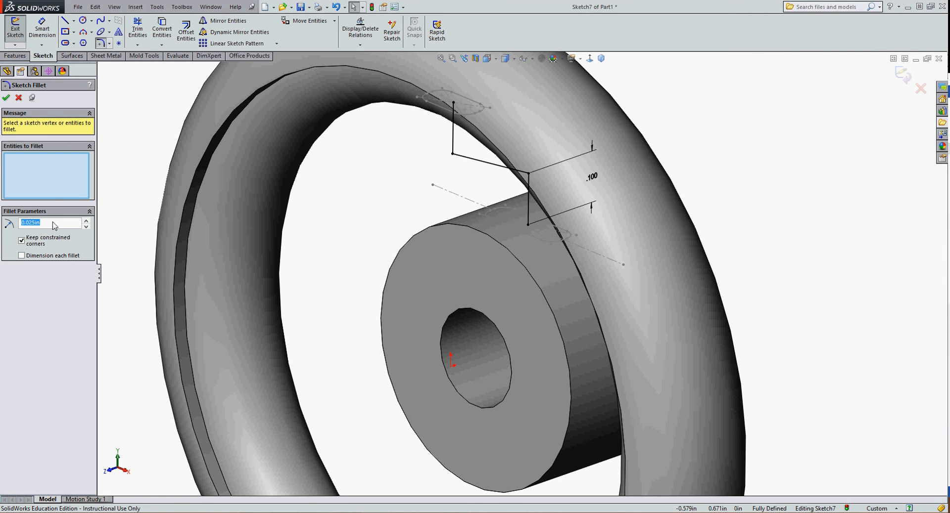
{"action": "type", "text": "1/"}
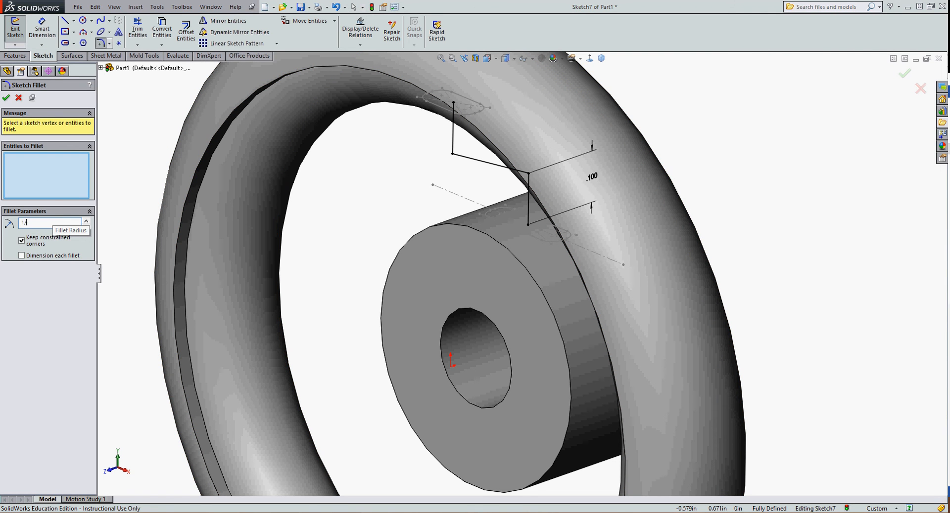
{"action": "type", "text": "16"}
{"action": "key", "text": "Return"}
{"action": "left_click", "coordinate": [453, 153]}
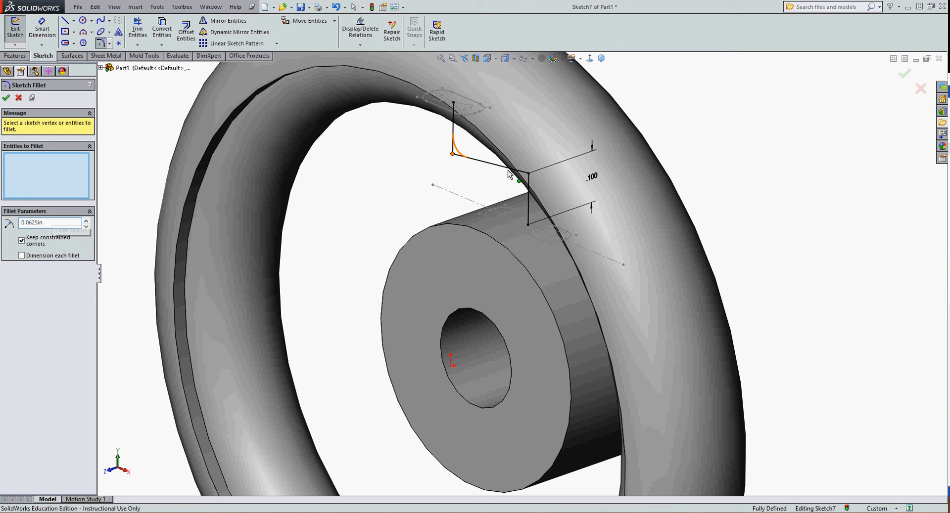
{"action": "left_click", "coordinate": [508, 174]}
{"action": "left_click", "coordinate": [503, 272]}
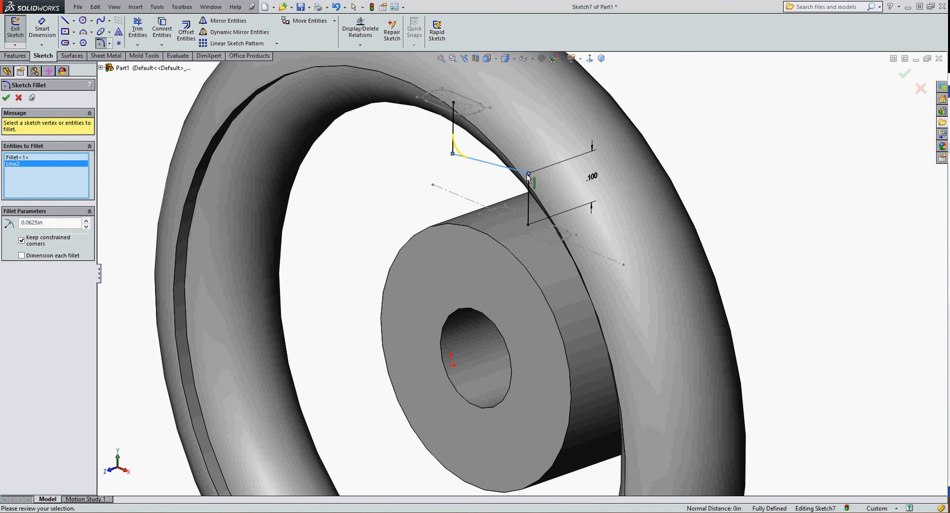
{"action": "left_click", "coordinate": [530, 192]}
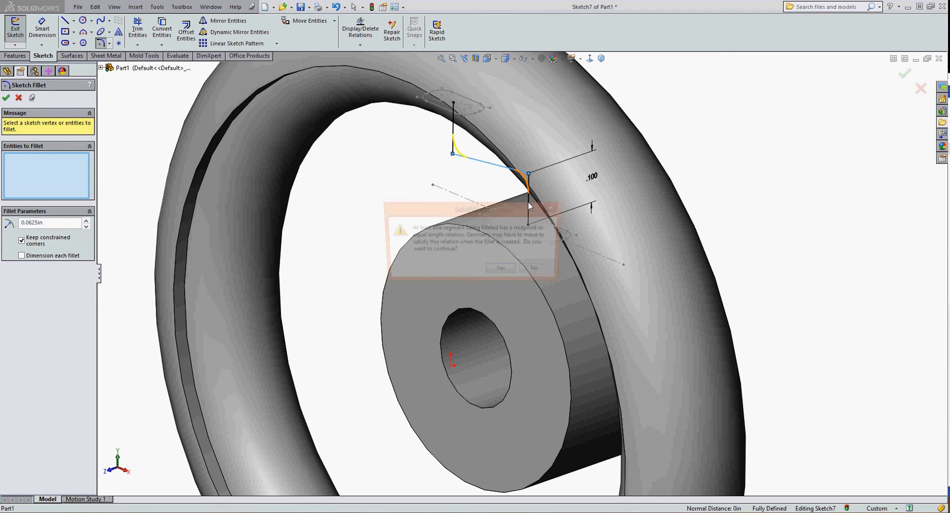
{"action": "left_click", "coordinate": [502, 271]}
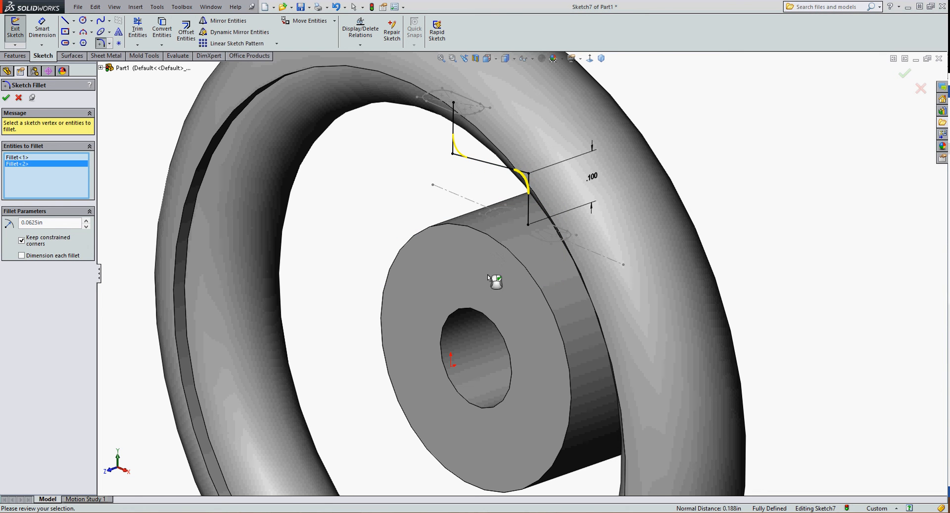
{"action": "left_click", "coordinate": [7, 99]}
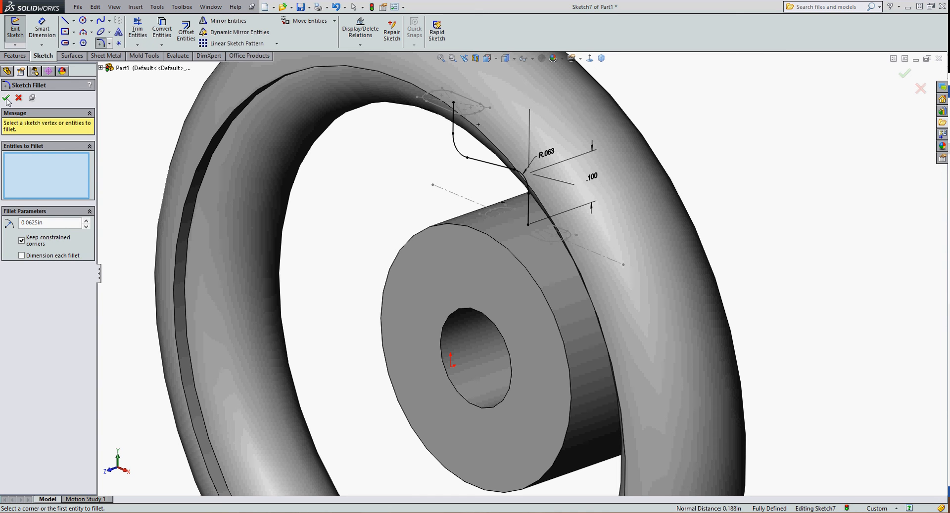
{"action": "left_click", "coordinate": [6, 98]}
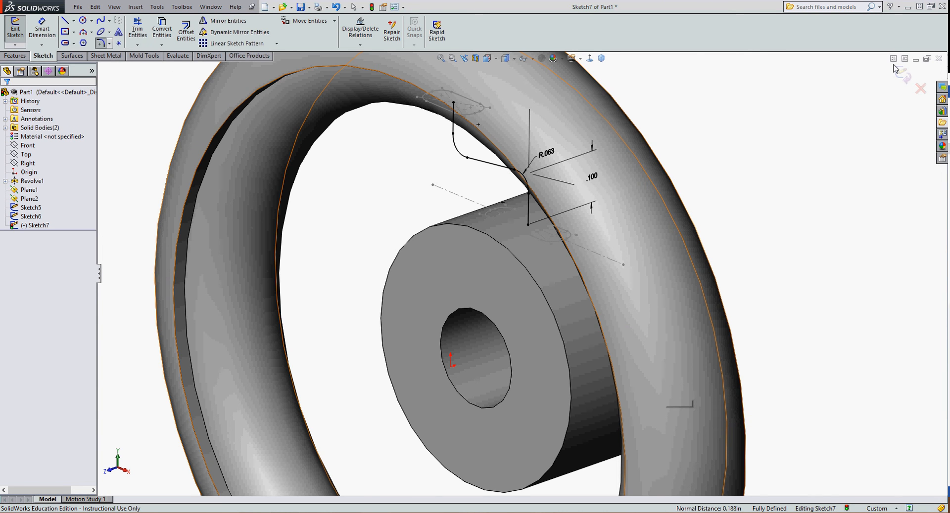
{"action": "double_click", "coordinate": [762, 105]}
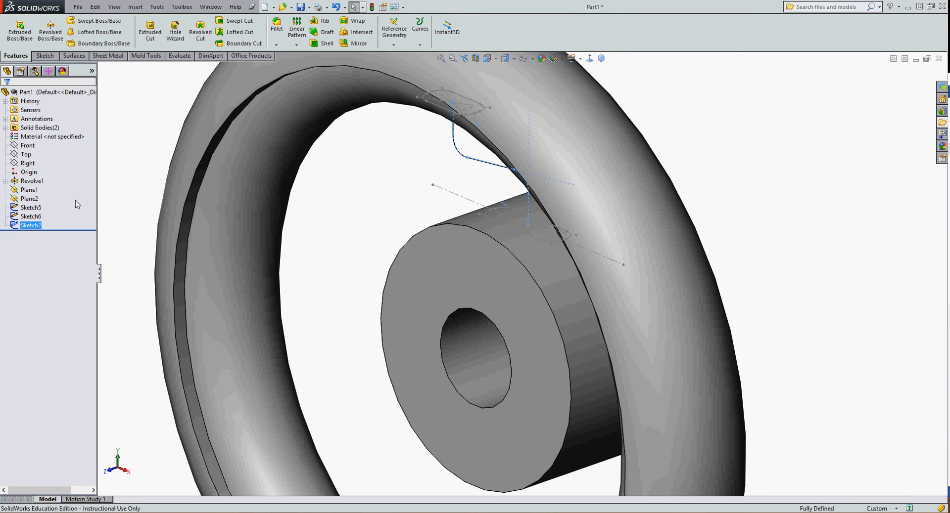
Step: Start a lofted boss using the rim profile Sketch6 and the hub profile Sketch5 as profiles
{"action": "left_click", "coordinate": [126, 188]}
{"action": "left_click", "coordinate": [94, 32]}
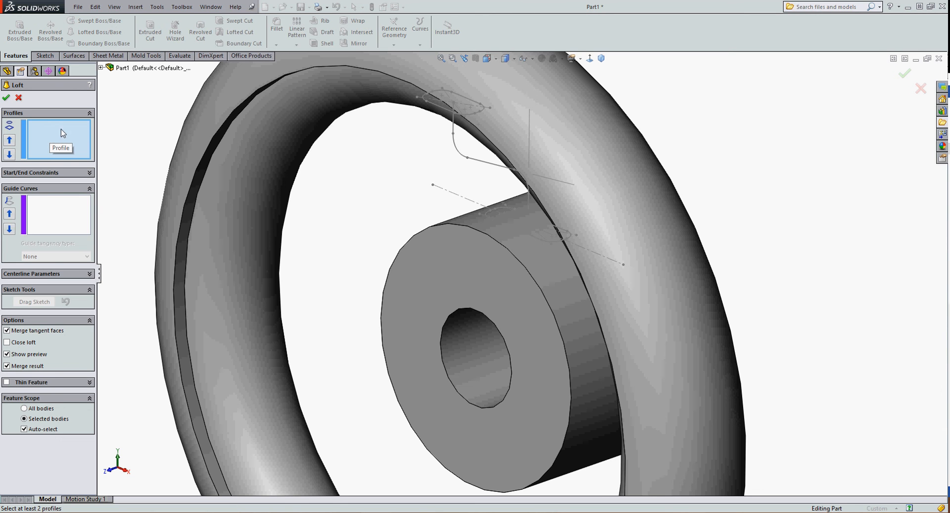
{"action": "left_click", "coordinate": [434, 105]}
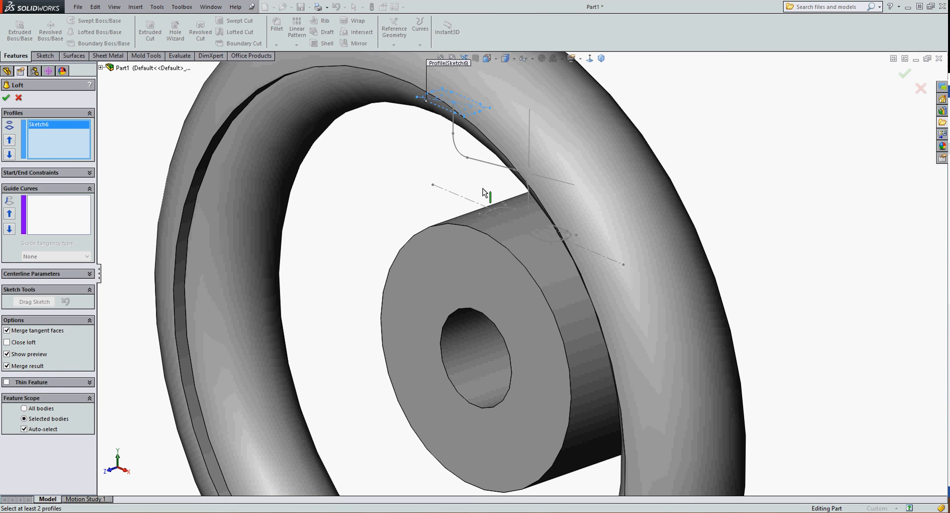
{"action": "left_click", "coordinate": [556, 242]}
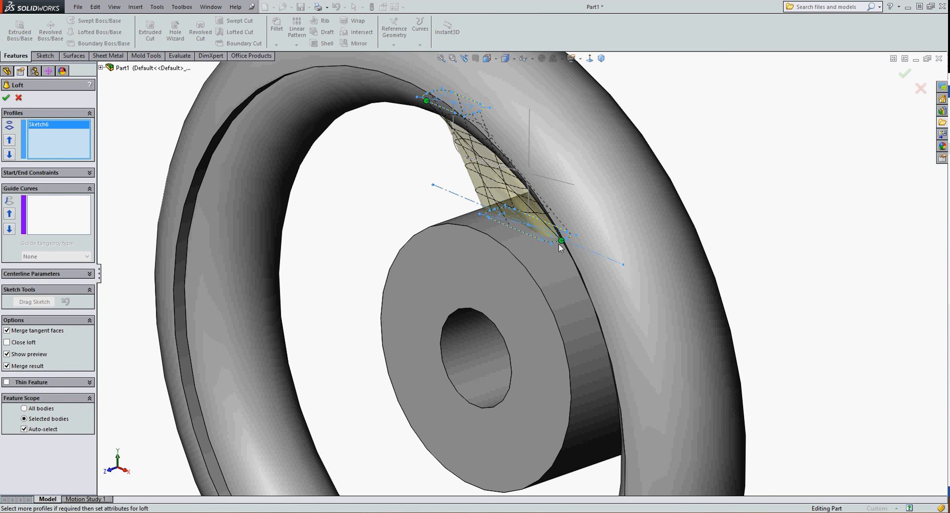
{"action": "left_click", "coordinate": [527, 241]}
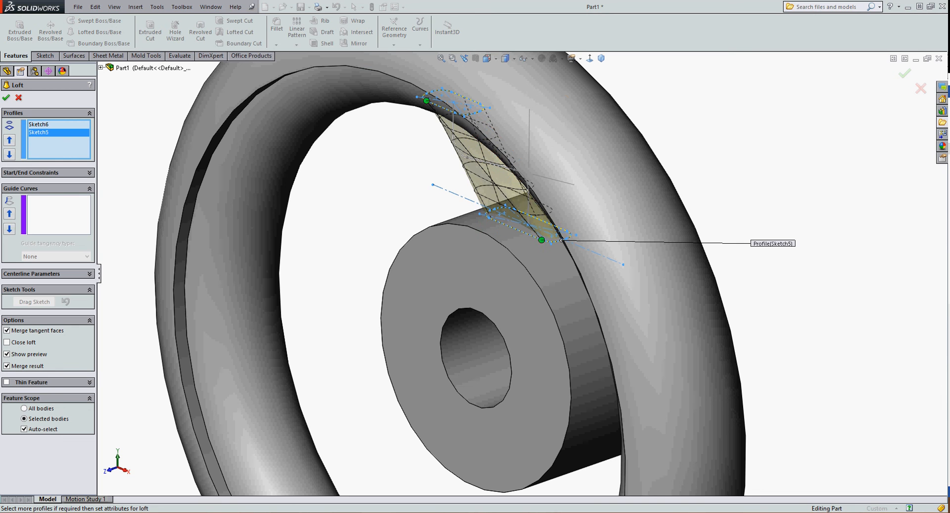
Step: Remove the hub profile Sketch5 from the loft and reselect it near the corner that matches the rim profile's connector point
{"action": "right_click", "coordinate": [56, 134]}
{"action": "right_click", "coordinate": [58, 138]}
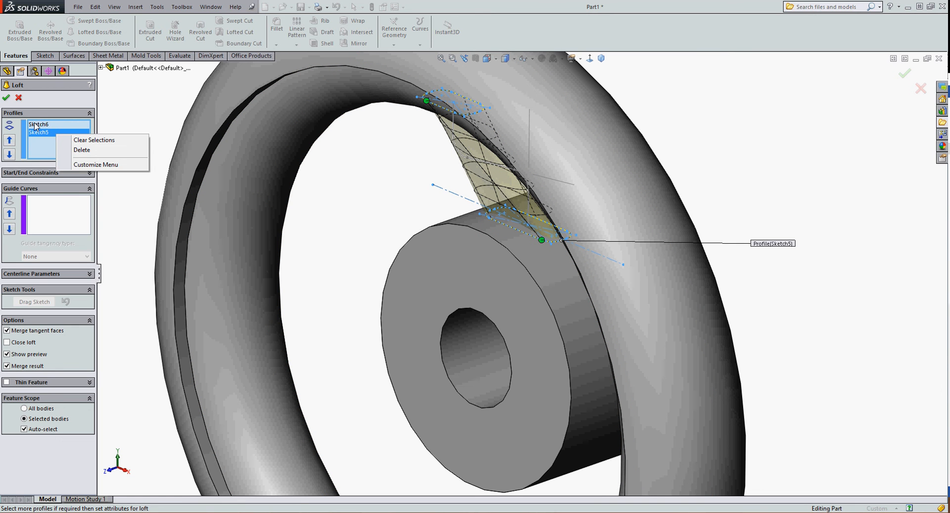
{"action": "left_click", "coordinate": [82, 150]}
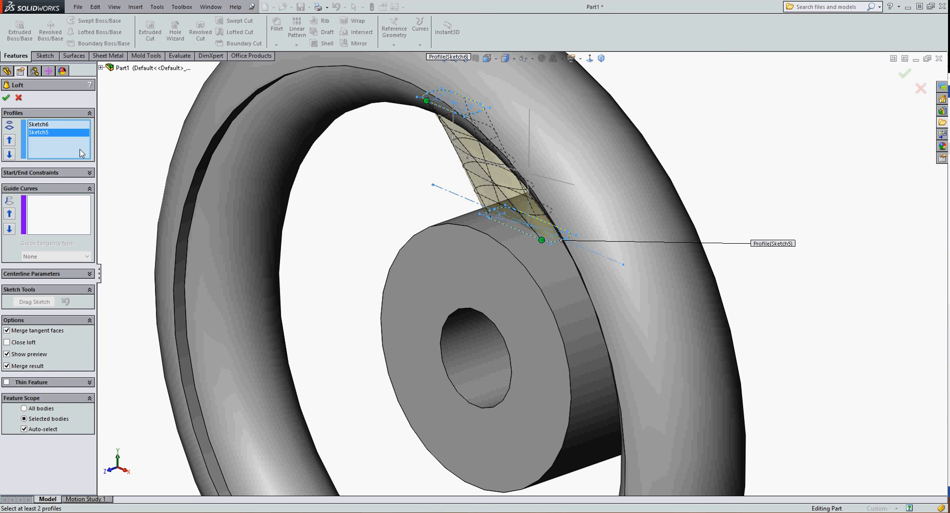
{"action": "left_click", "coordinate": [495, 220]}
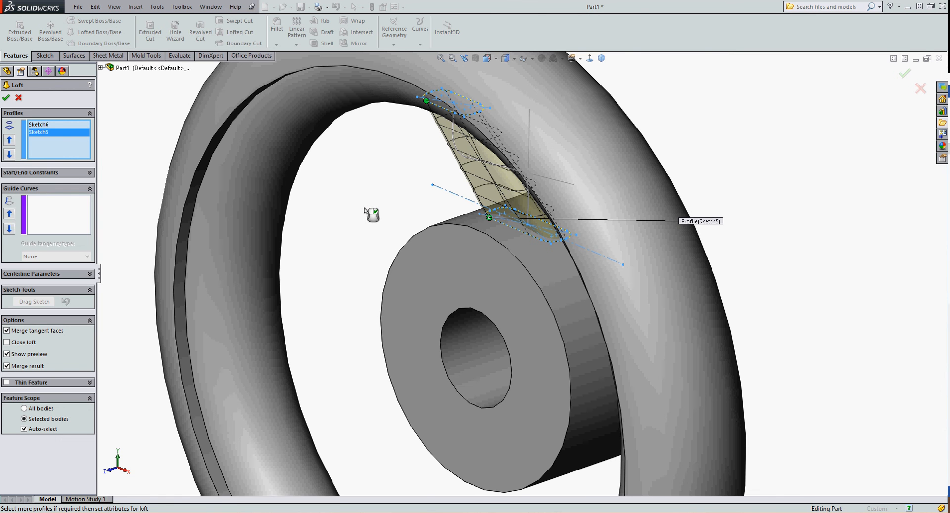
Step: Set the path Sketch7 as the loft's centerline and create the spoke with merged result
{"action": "middle_click_drag", "start_coordinate": [370, 212], "coordinate": [335, 214]}
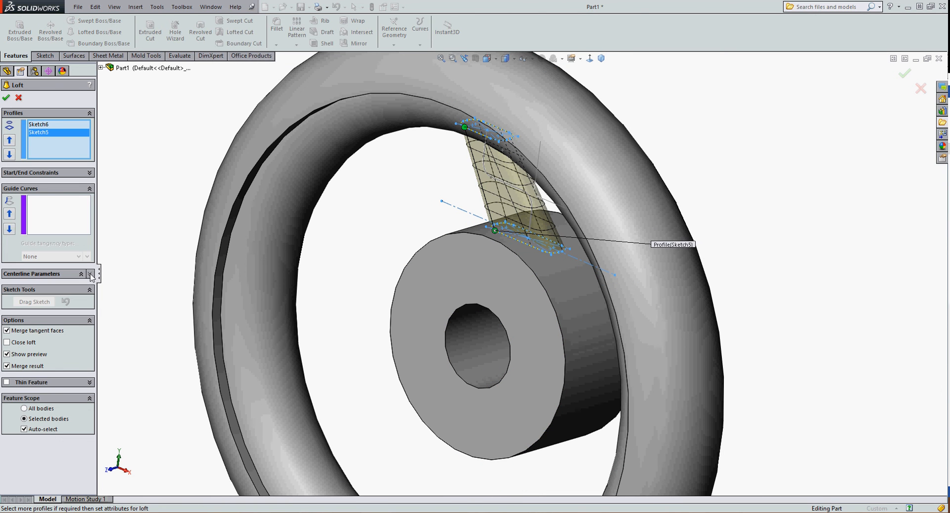
{"action": "left_click", "coordinate": [90, 275]}
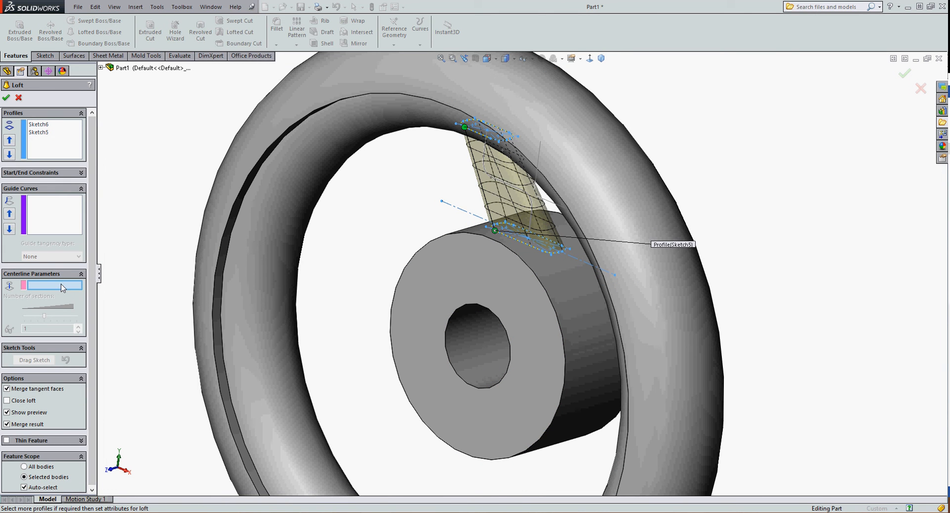
{"action": "left_click", "coordinate": [483, 168]}
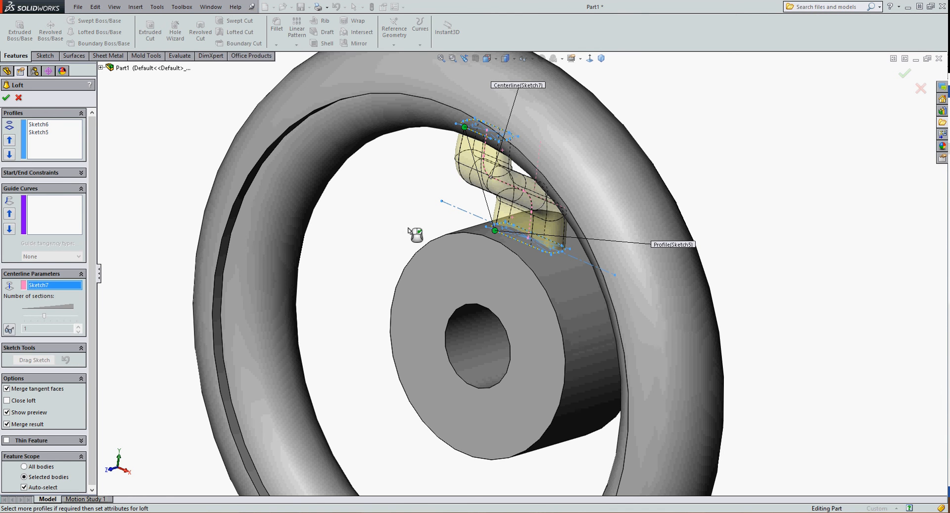
{"action": "mouse_move", "coordinate": [411, 258]}
{"action": "middle_mouse_down"}
{"action": "mouse_move", "coordinate": [390, 255]}
{"action": "mouse_move", "coordinate": [409, 174]}
{"action": "mouse_move", "coordinate": [393, 230]}
{"action": "mouse_move", "coordinate": [372, 236]}
{"action": "mouse_move", "coordinate": [382, 199]}
{"action": "mouse_move", "coordinate": [425, 179]}
{"action": "mouse_move", "coordinate": [434, 185]}
{"action": "mouse_move", "coordinate": [417, 212]}
{"action": "middle_mouse_up"}
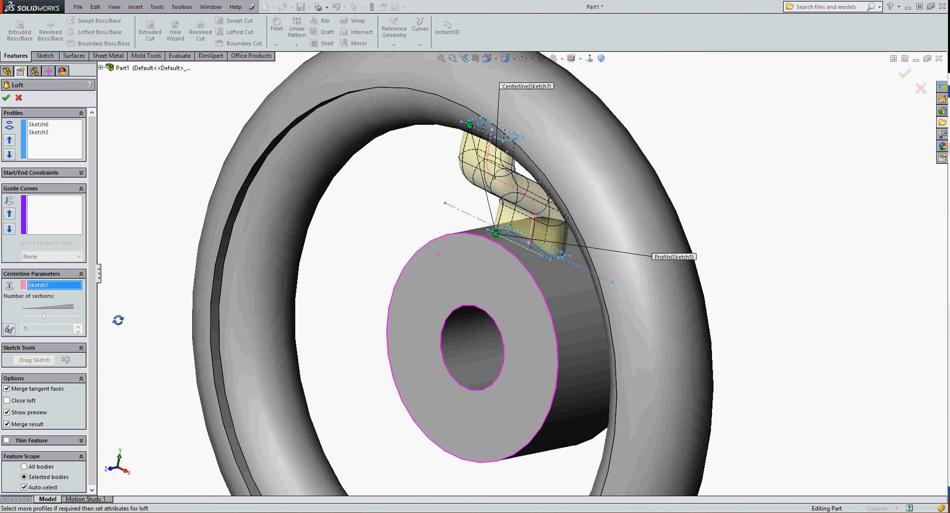
{"action": "scroll", "coordinate": [6, 101], "scroll_direction": "up", "scroll_amount": 1}
{"action": "left_click", "coordinate": [6, 100]}
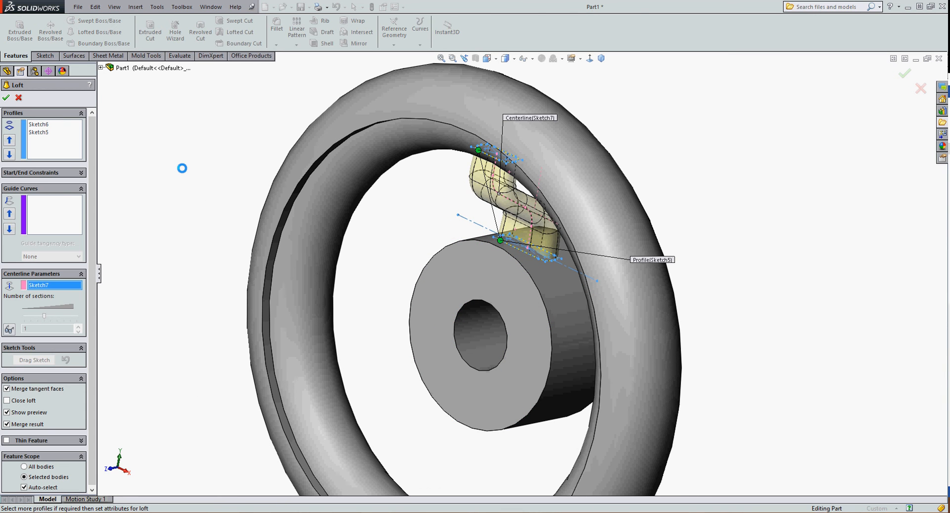